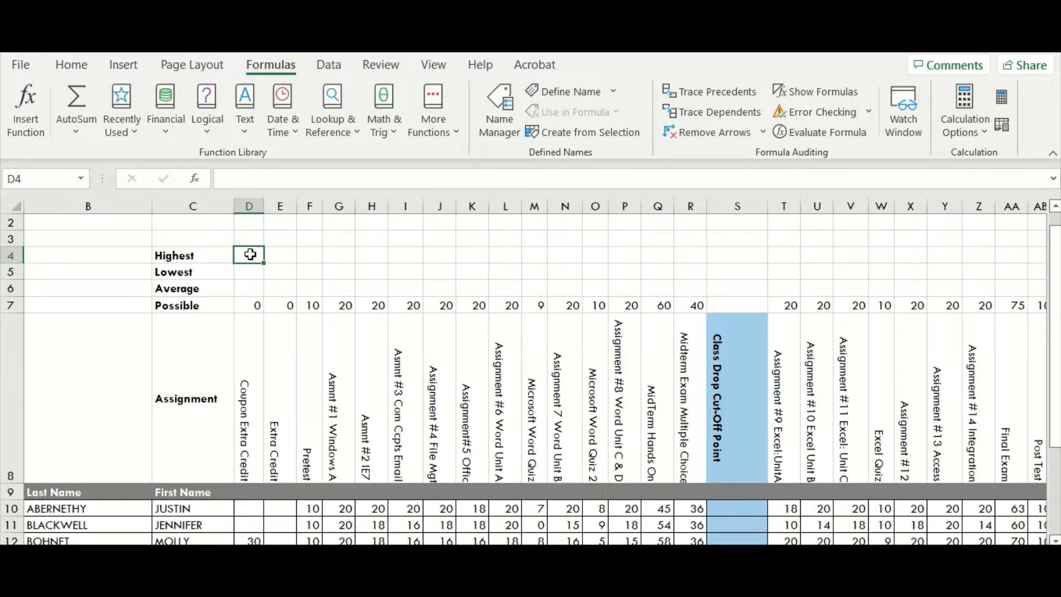
Enter an AutoSum Max formula for D10:D26 in cell D4 to get the highest Coupon Extra Credit score.
left_click(72, 132)
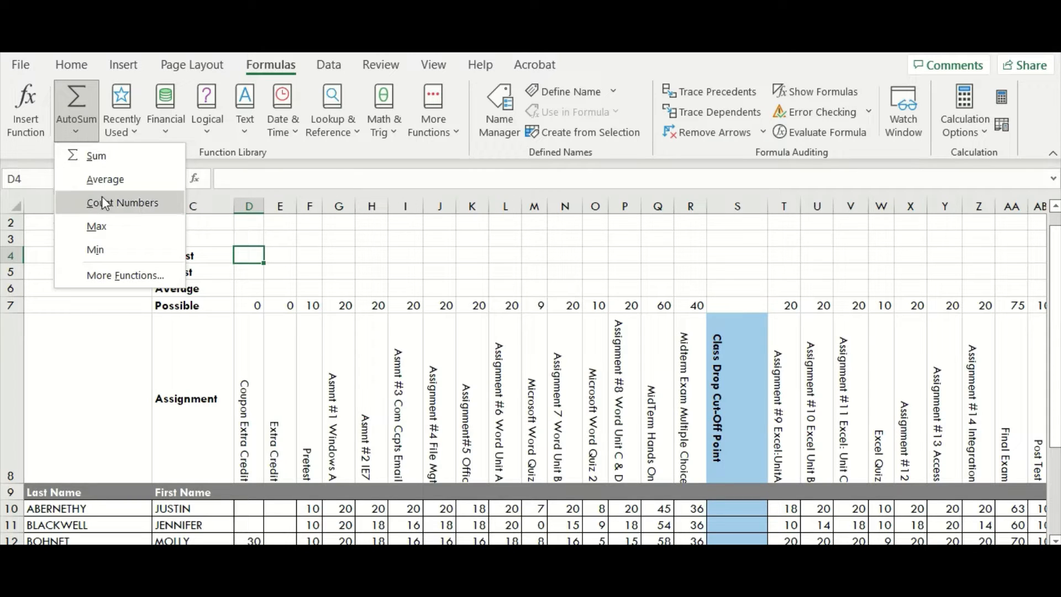
left_click(108, 227)
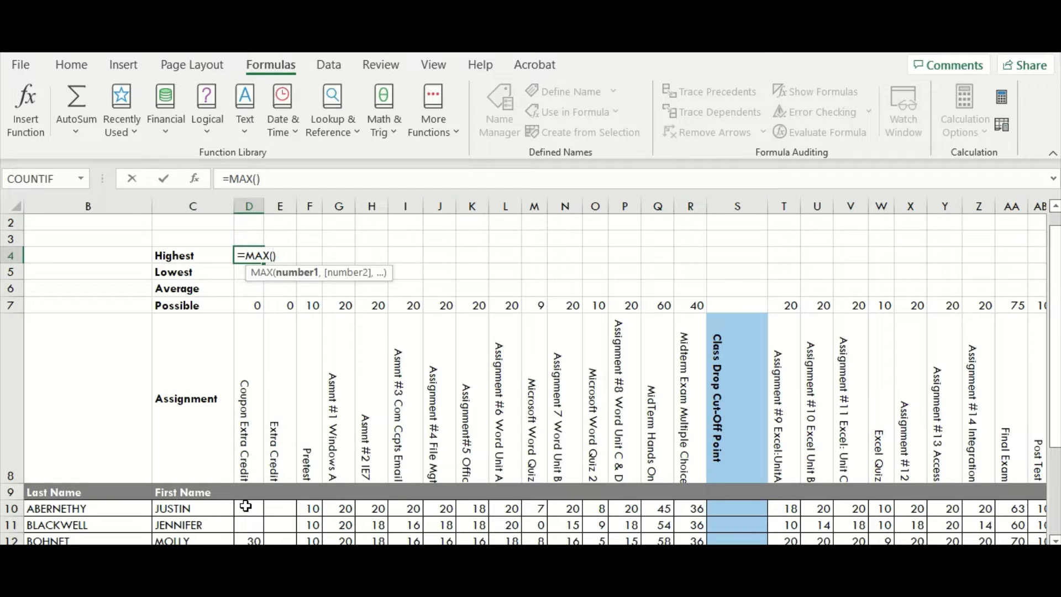
mouse_move(246, 509)
left_mouse_down()
mouse_move(250, 544)
mouse_move(250, 409)
mouse_move(243, 511)
left_mouse_up()
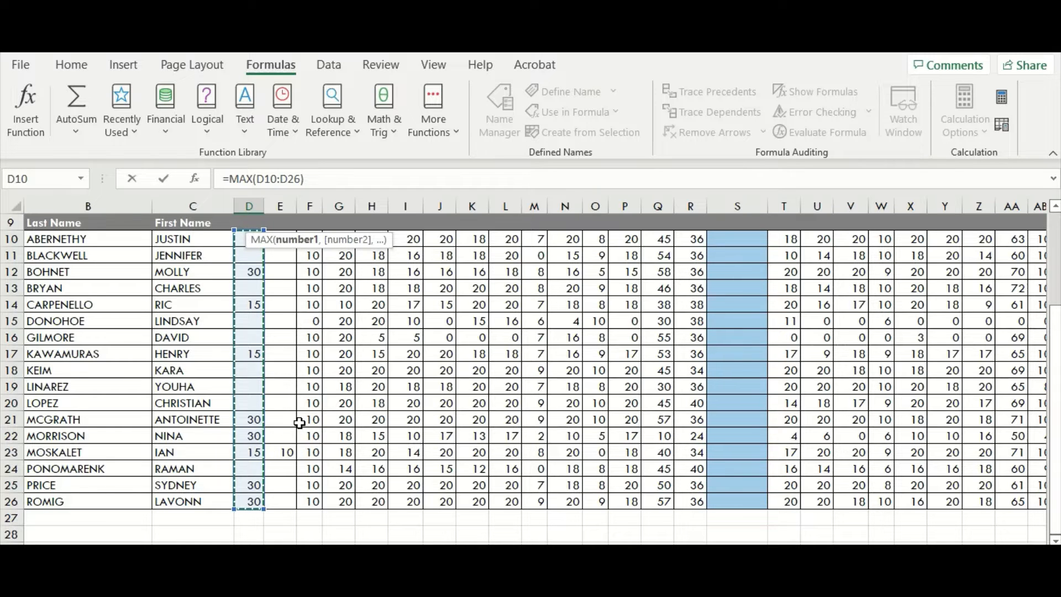
key("Return")
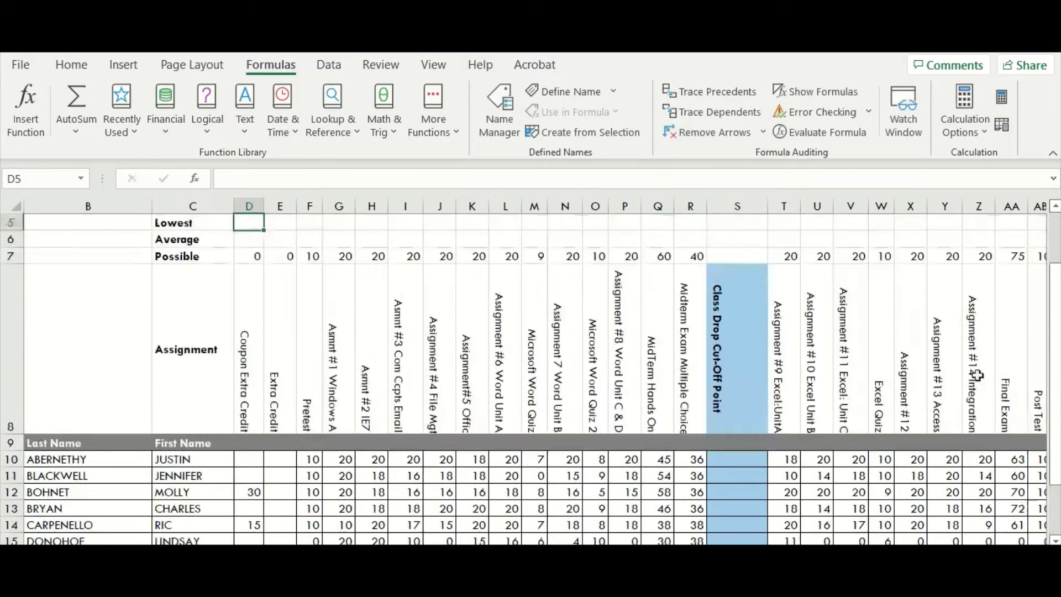
Copy the MAX formula from D4 across the Highest row through column AB.
right_click(1056, 403)
left_click_drag(1055, 378, 1049, 340)
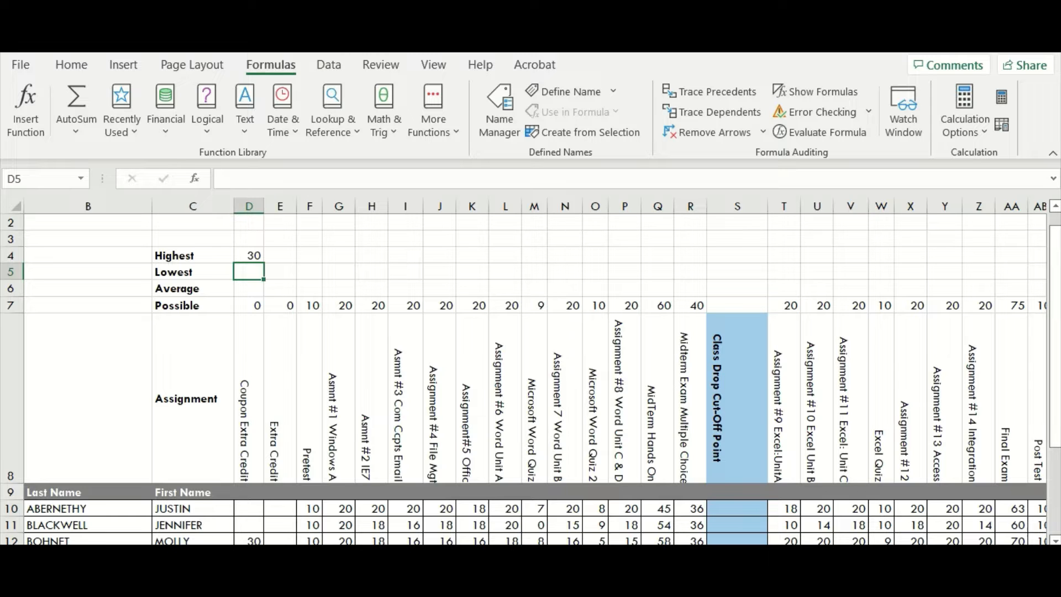
left_click_drag(1057, 343, 1053, 321)
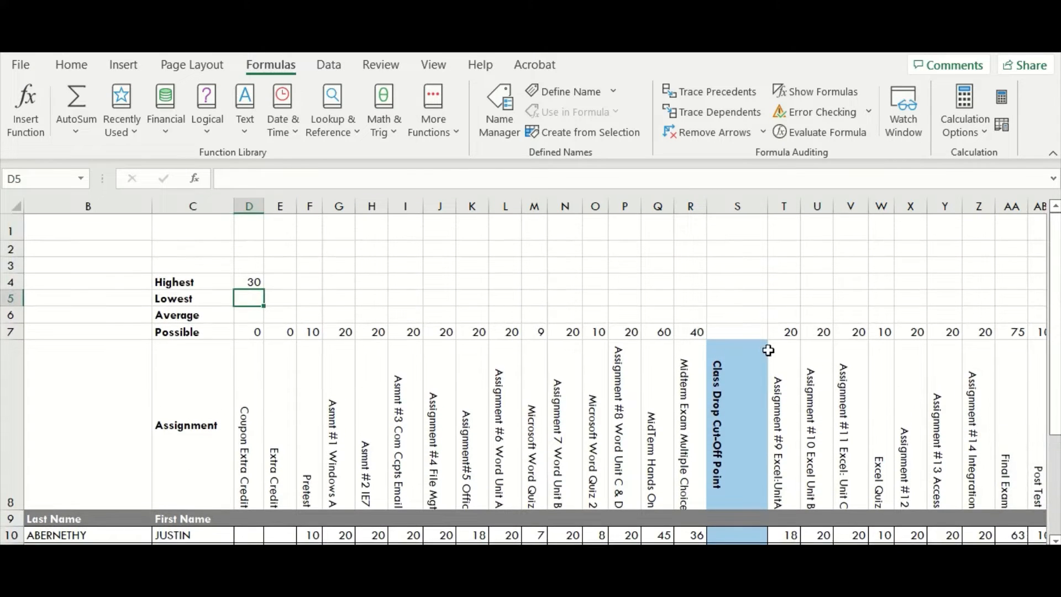
left_click(251, 281)
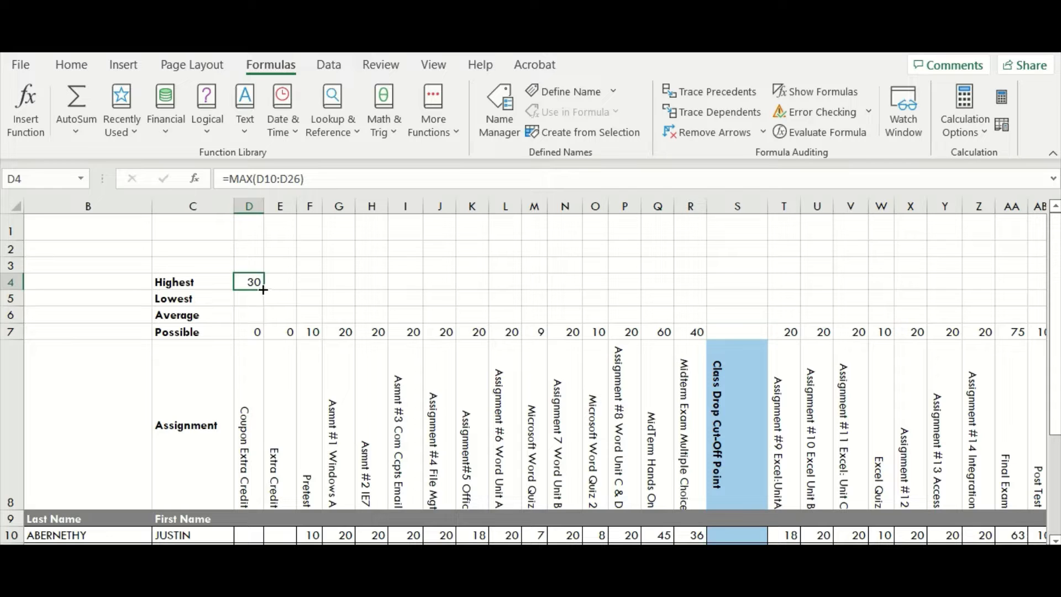
left_click_drag(265, 290, 814, 293)
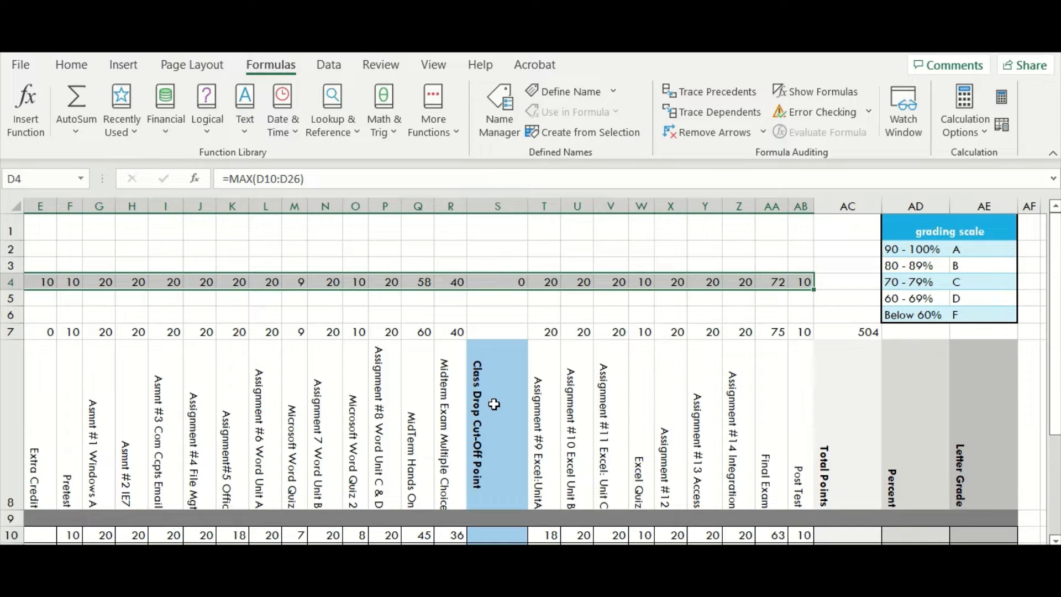
Clear the MAX formula from S4 in the Class Drop Cut-Off Point column.
left_click(511, 312)
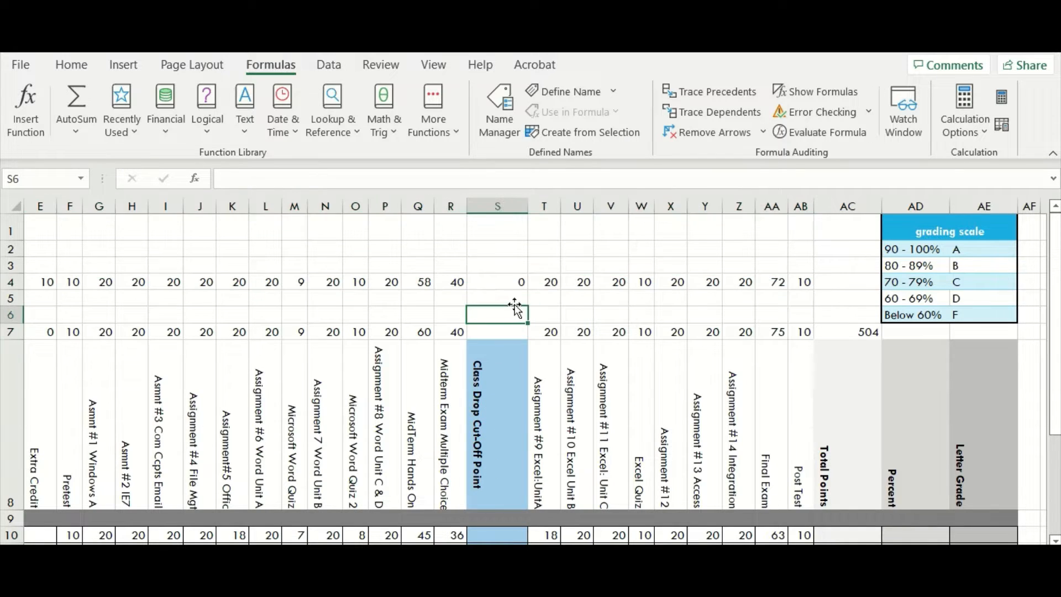
left_click(515, 285)
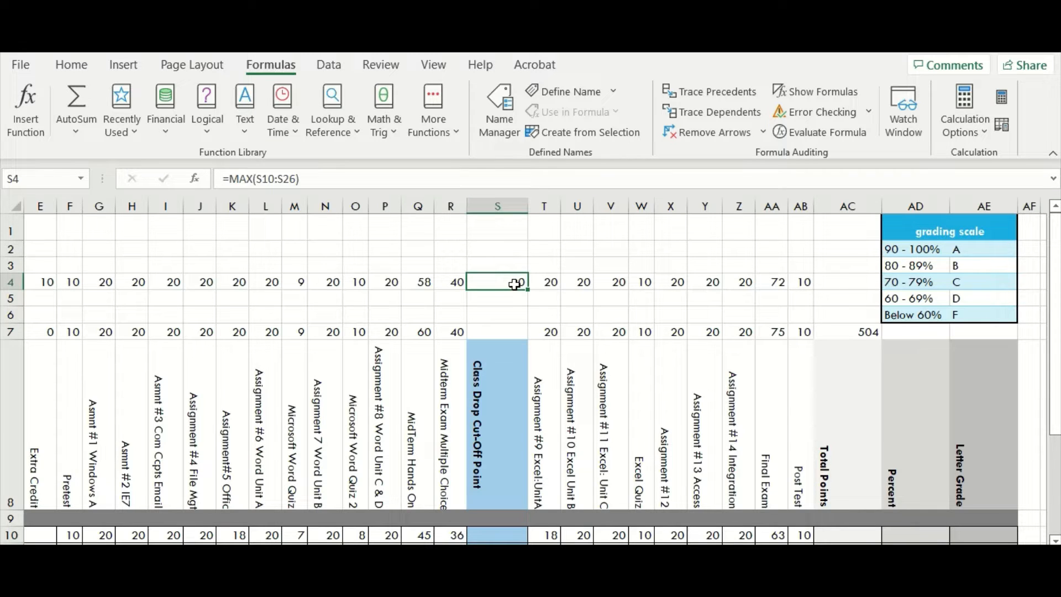
double_click(515, 284)
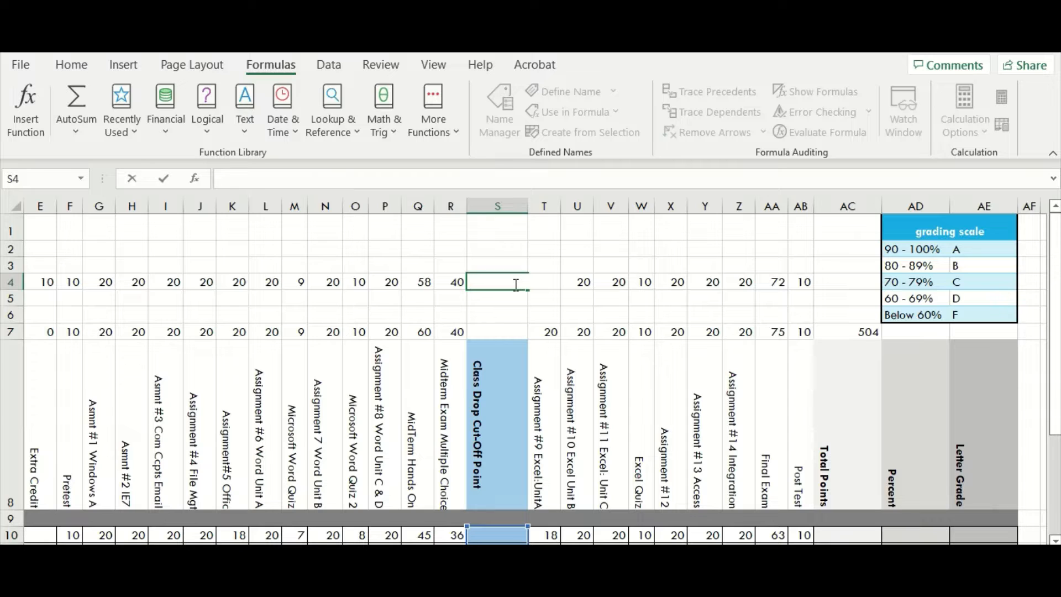
left_click(508, 248)
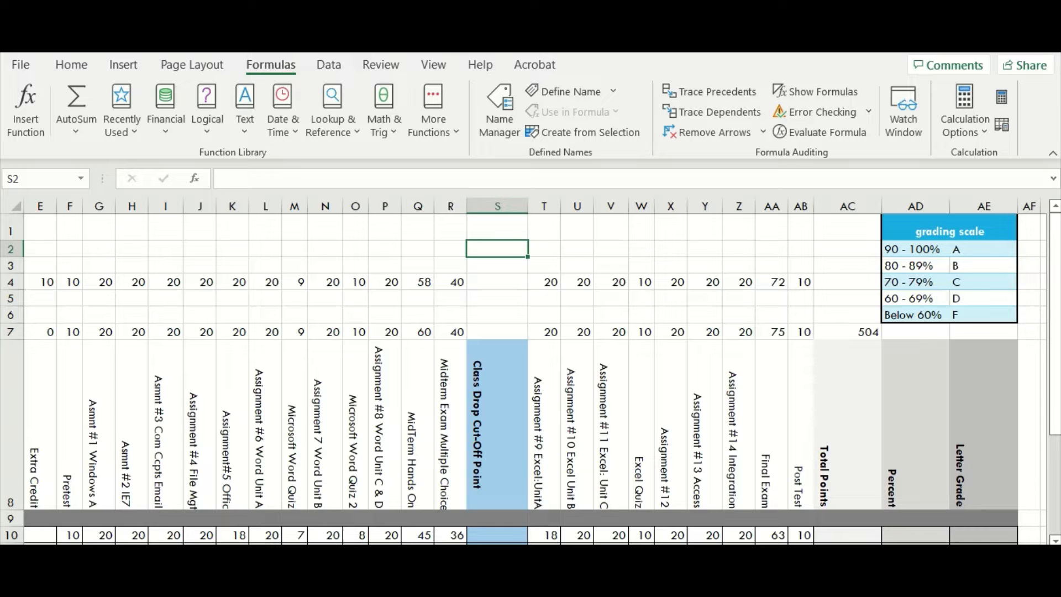
Enter an AutoSum Min formula for D10:D26 in cell D5 to get the lowest Coupon Extra Credit score.
left_click_drag(872, 552, 829, 553)
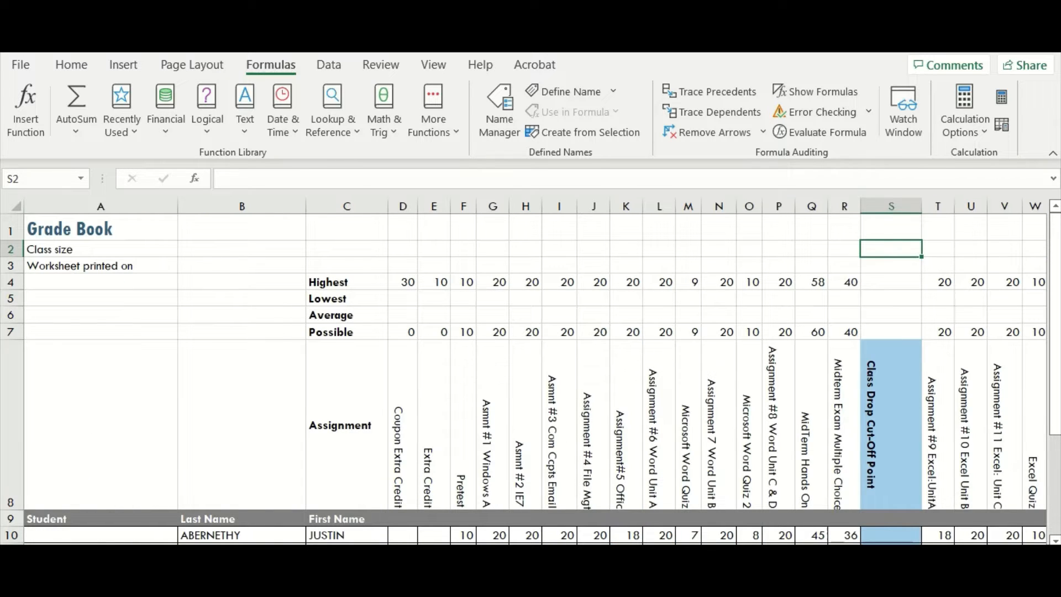
left_click(407, 298)
left_click(74, 131)
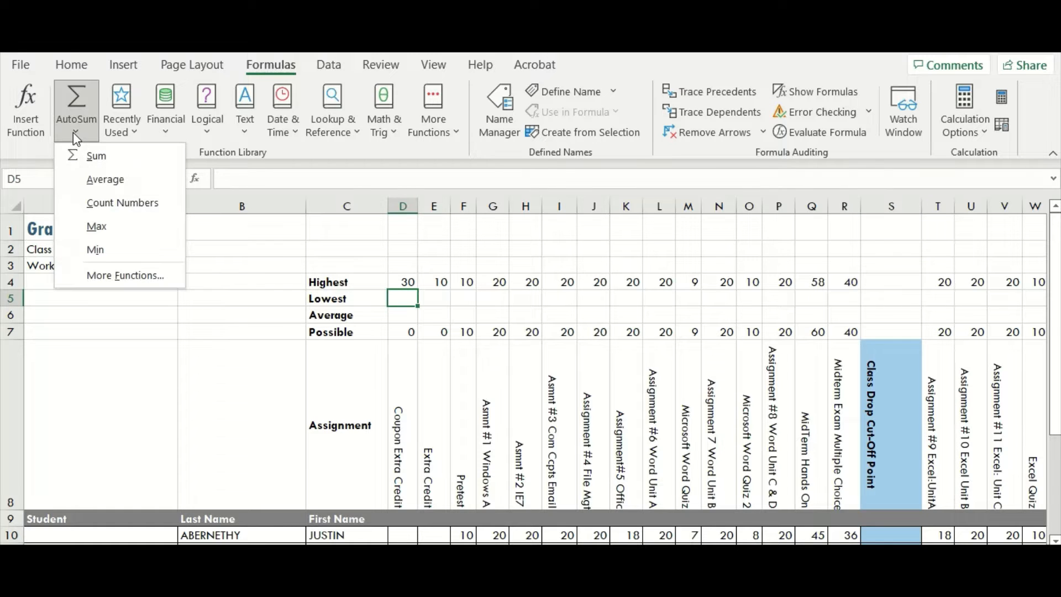
left_click(97, 249)
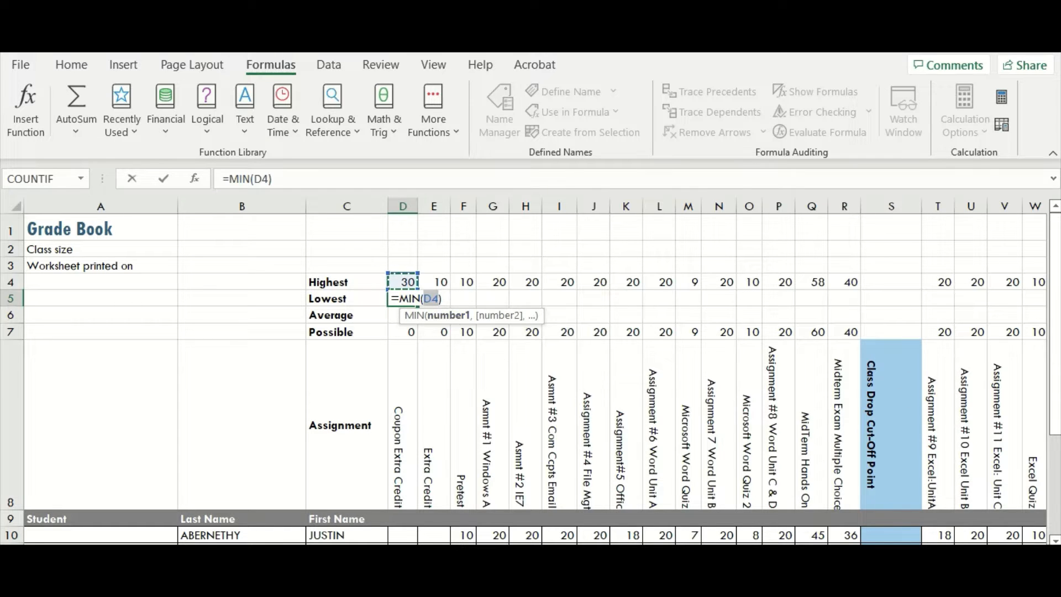
left_click(397, 535)
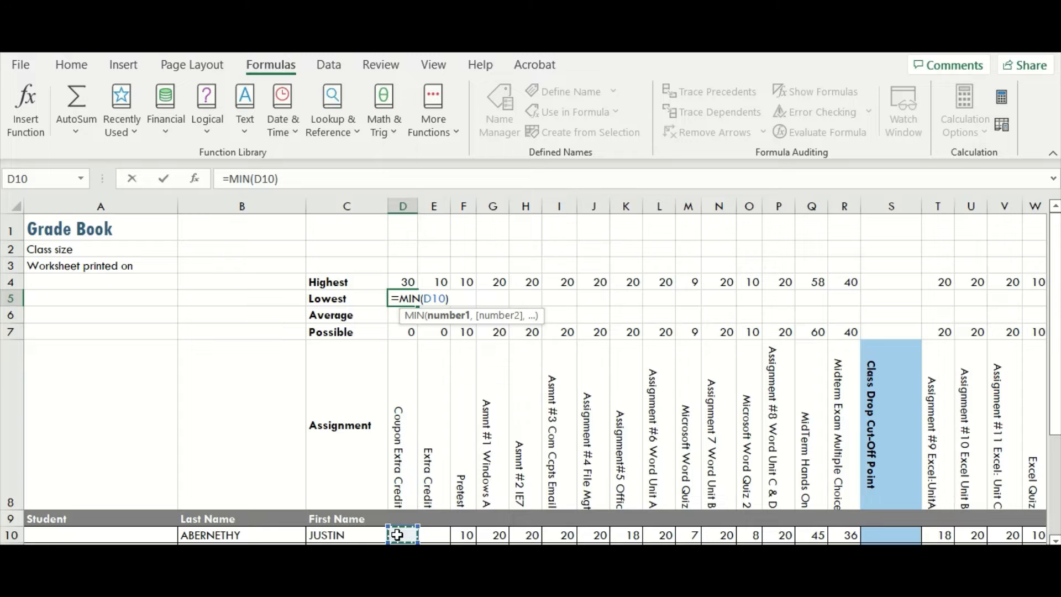
left_click_drag(397, 535, 403, 503)
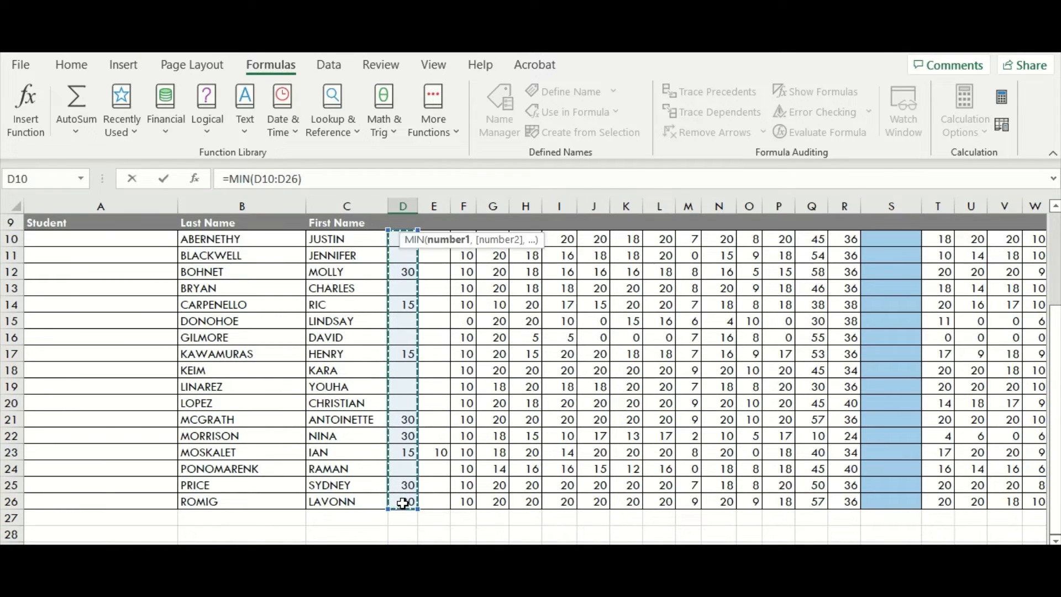
key("Return")
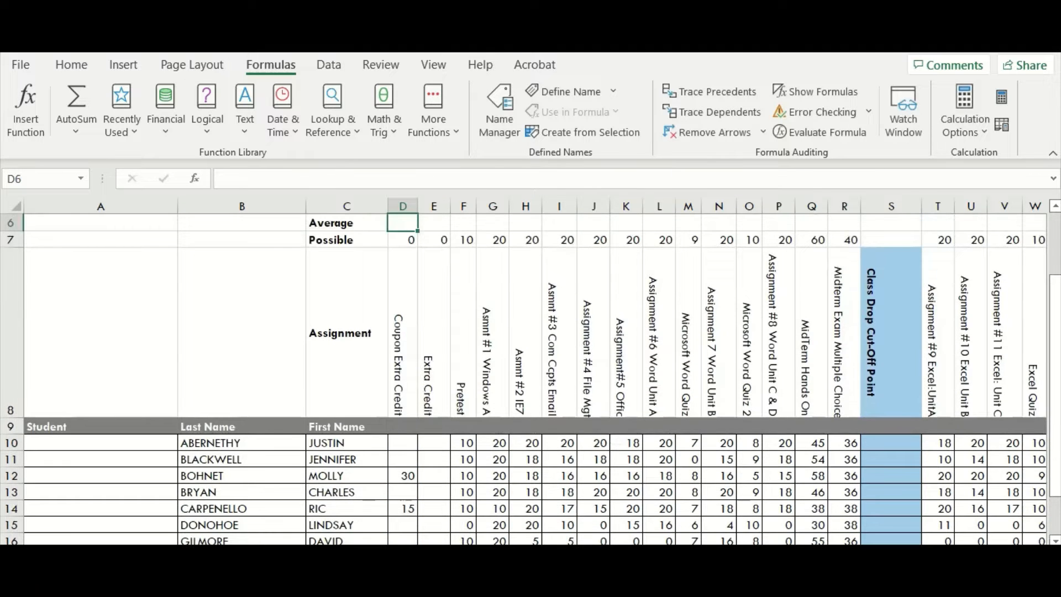
Copy the MIN formula from D5 across the Lowest row through column AB.
left_click_drag(1054, 454, 1054, 394)
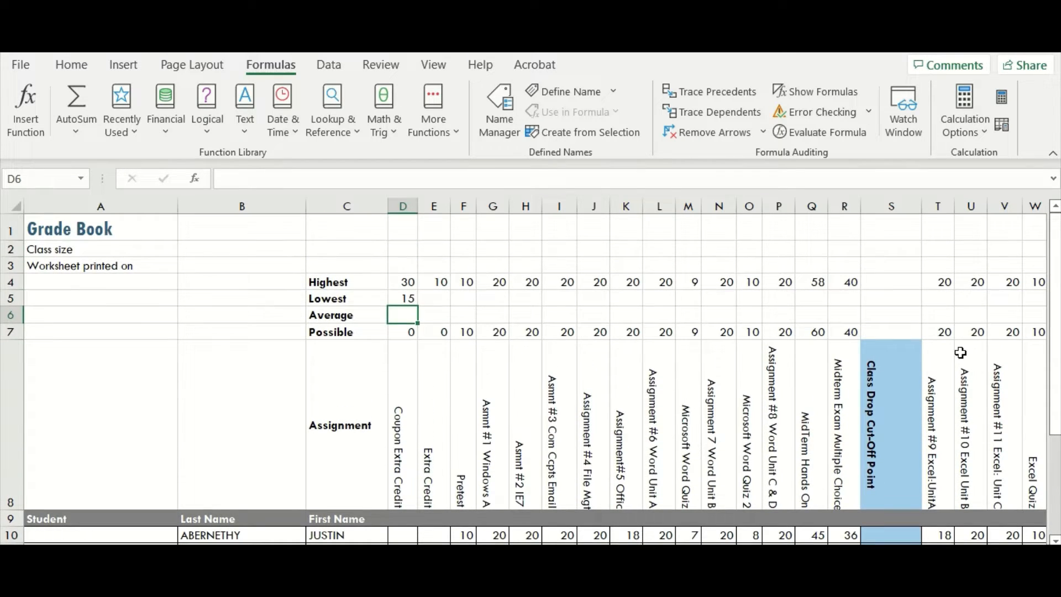
left_click(409, 296)
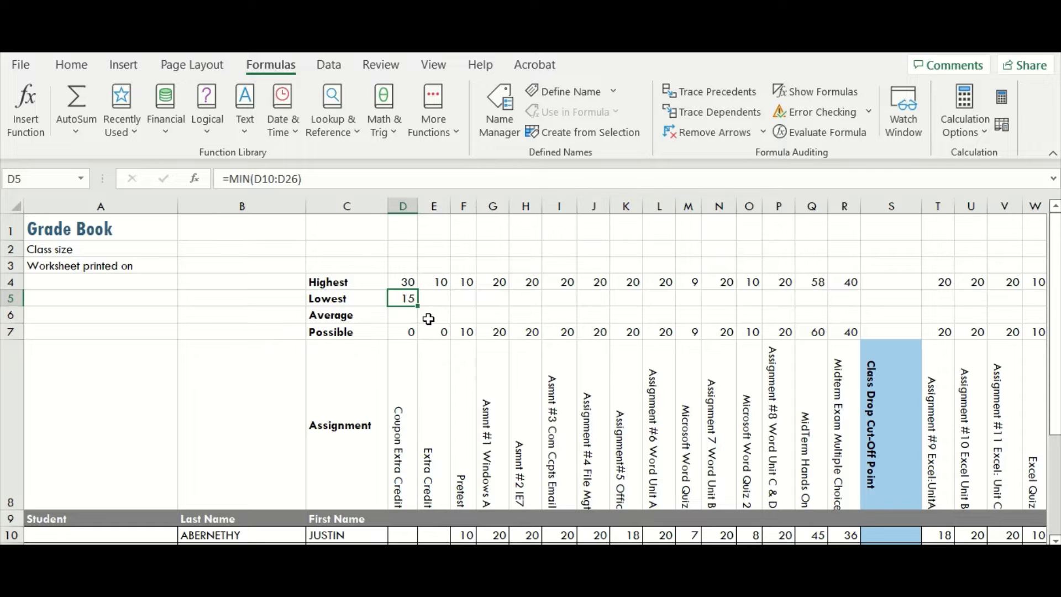
left_click_drag(419, 306, 1039, 289)
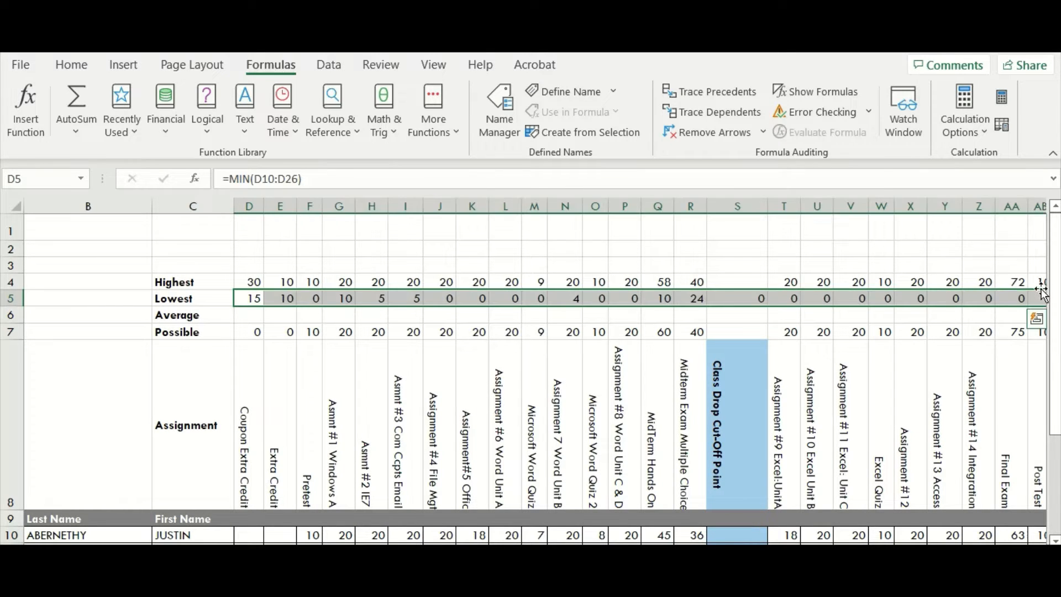
Clear the MIN formula from S5 in the Class Drop Cut-Off Point column.
left_click(755, 297)
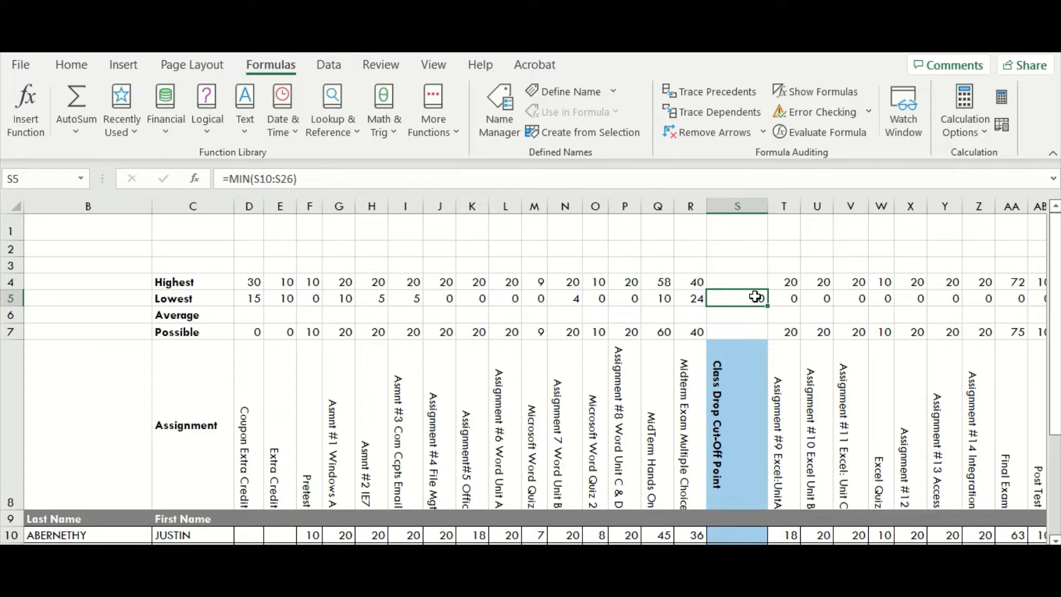
double_click(755, 298)
key("BackSpace")
key("BackSpace")
key("BackSpace")
key("BackSpace")
key("BackSpace")
key("BackSpace")
key("BackSpace")
key("BackSpace")
key("BackSpace")
key("BackSpace")
key("BackSpace")
key("BackSpace")
key("BackSpace")
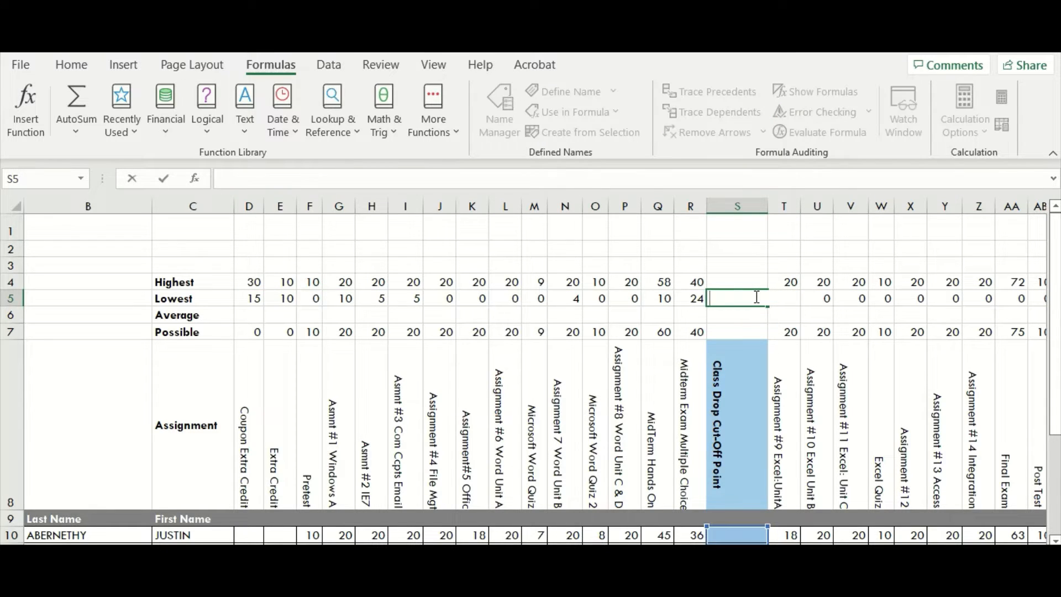
left_click(735, 263)
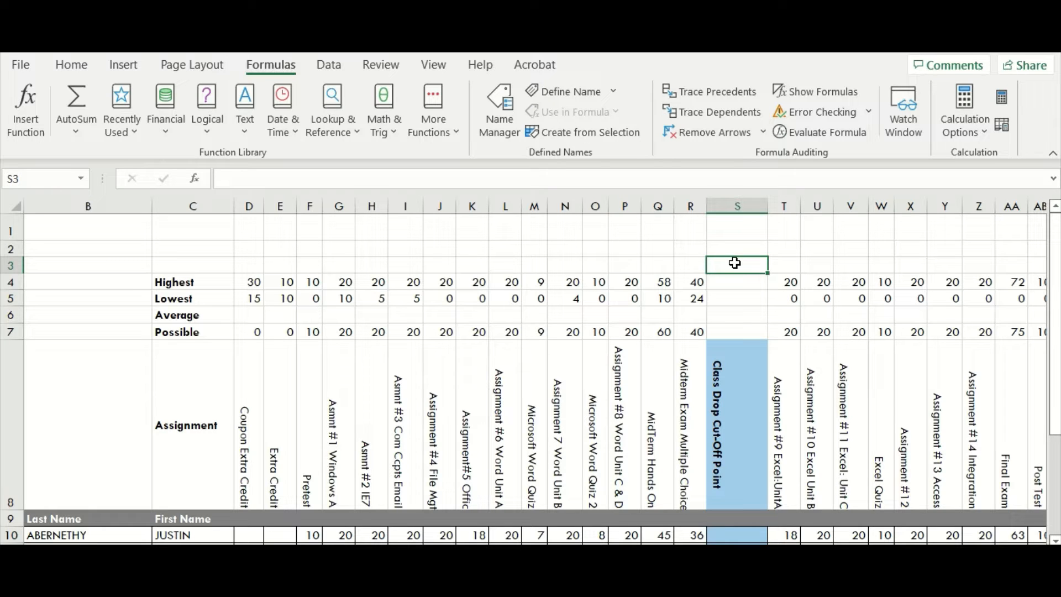
Enter an AutoSum Average formula for D10:D26 in cell D6 to get the average Coupon Extra Credit score.
left_click(249, 314)
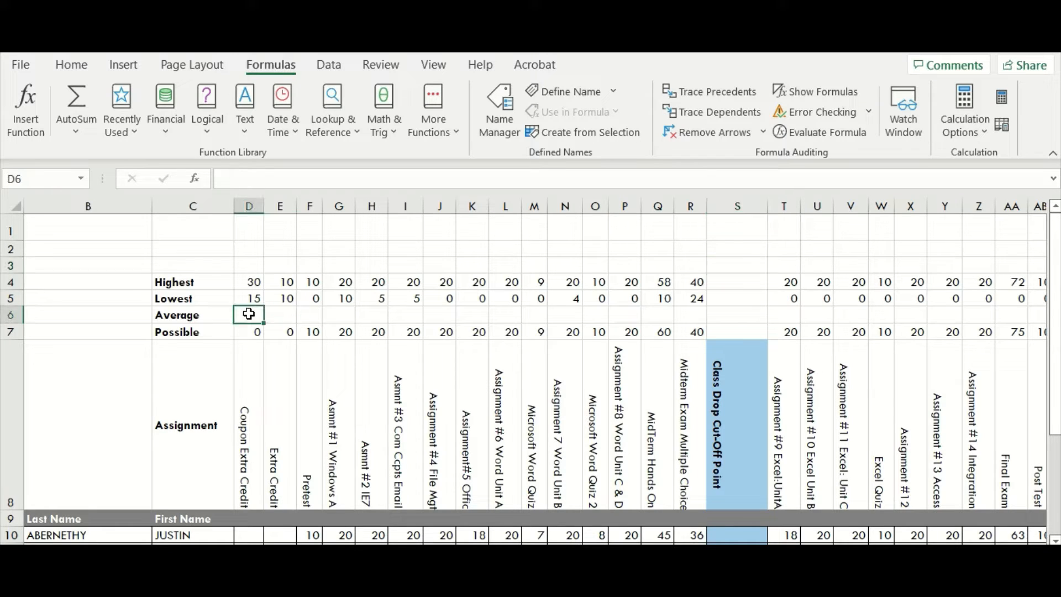
left_click(82, 137)
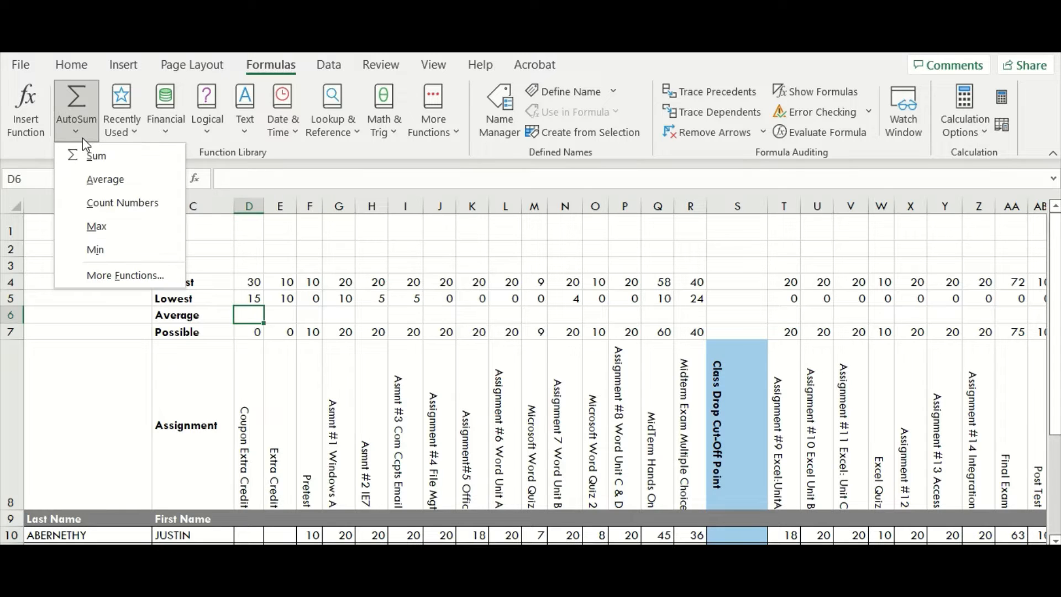
left_click(132, 184)
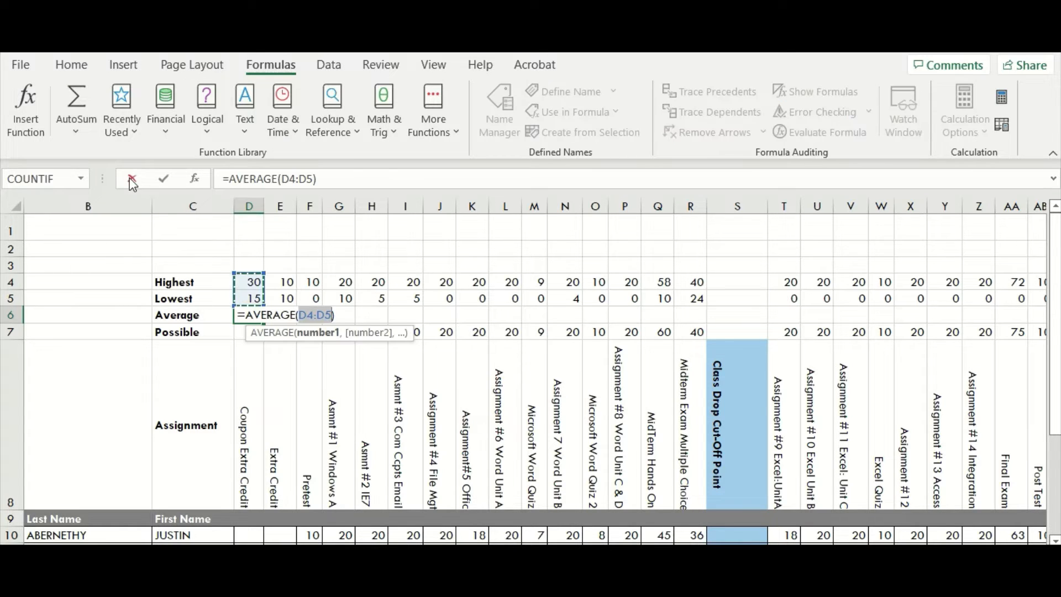
scroll(333, 483, "down", 1)
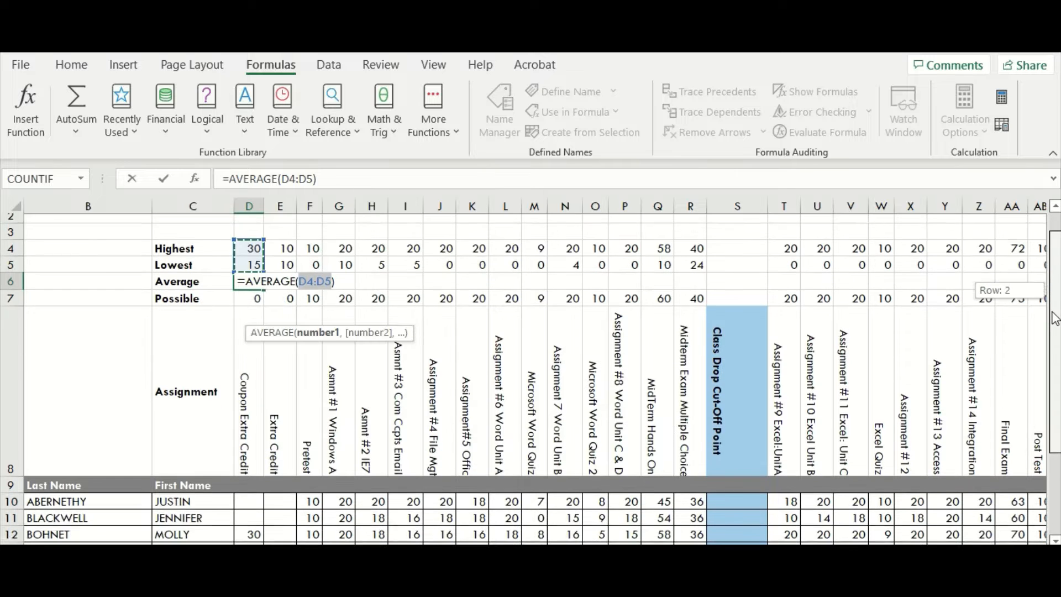
left_click_drag(249, 477, 249, 506)
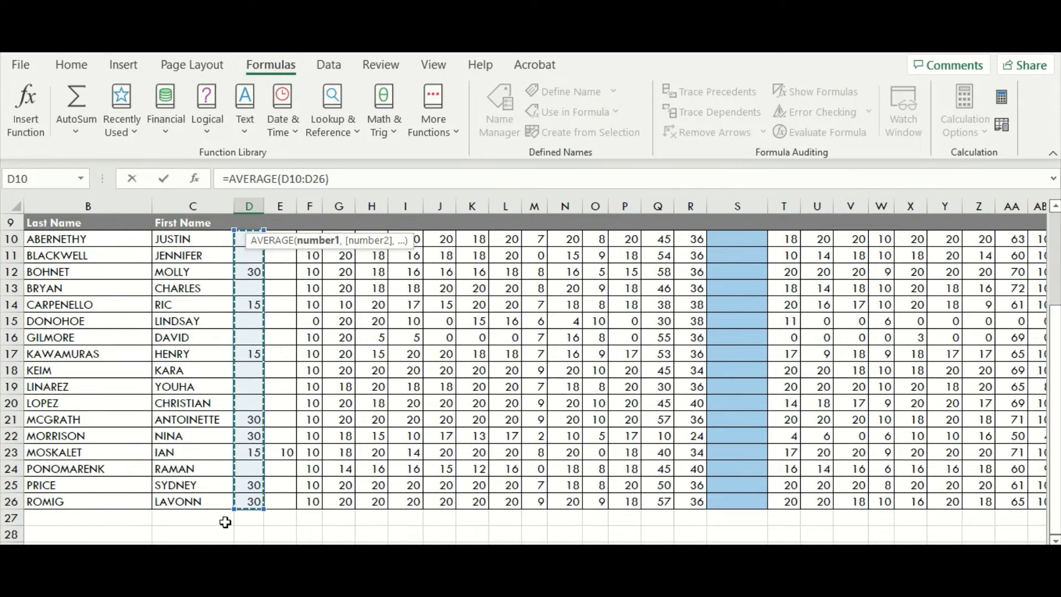
key("Return")
Copy the AVERAGE formula from D6 across the Average row through column AB.
left_click_drag(1057, 357, 1056, 328)
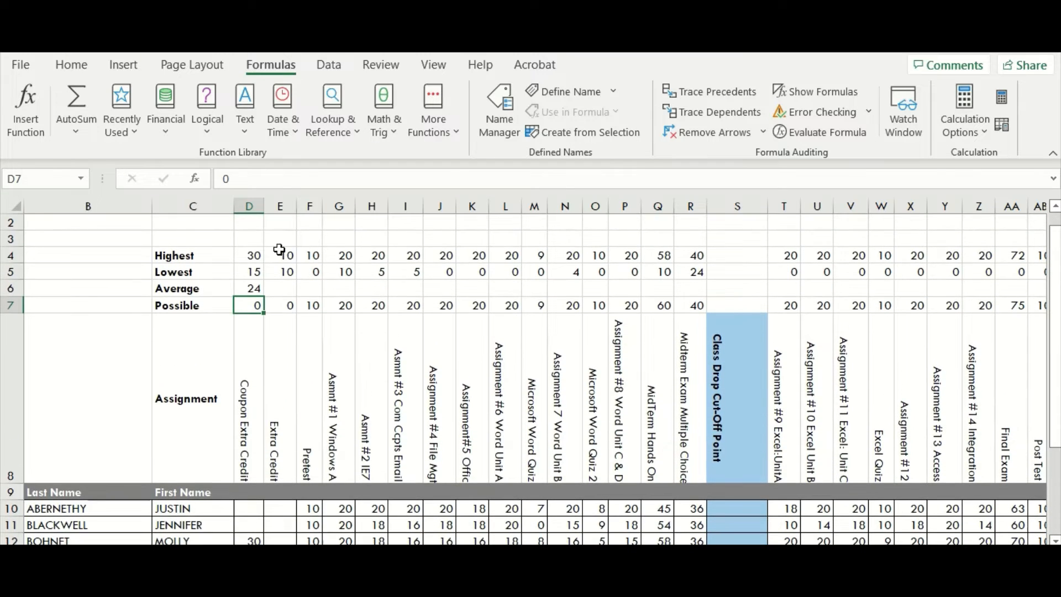
left_click(250, 284)
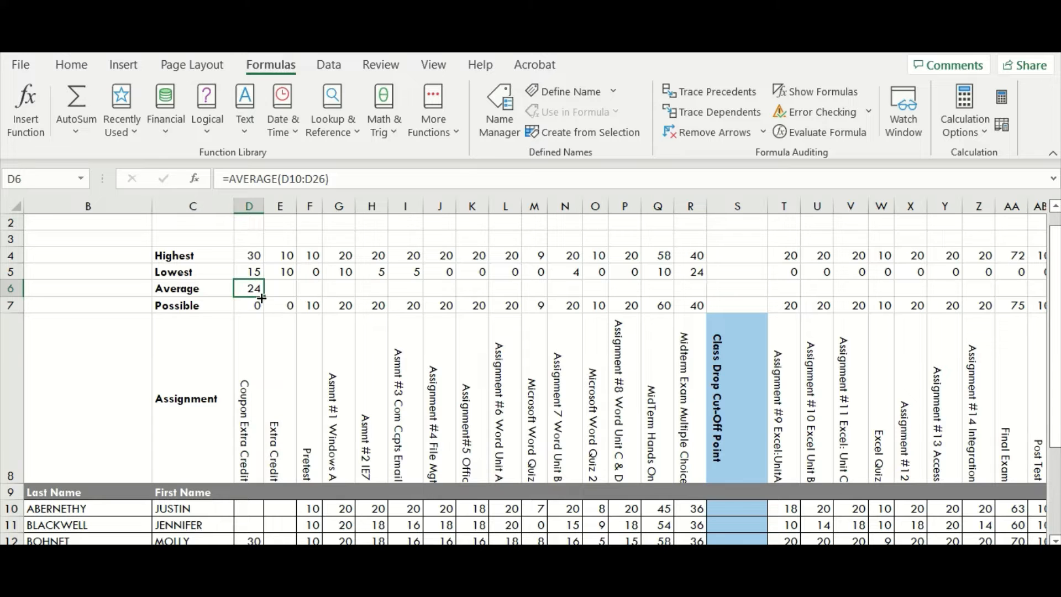
left_click_drag(262, 296, 814, 290)
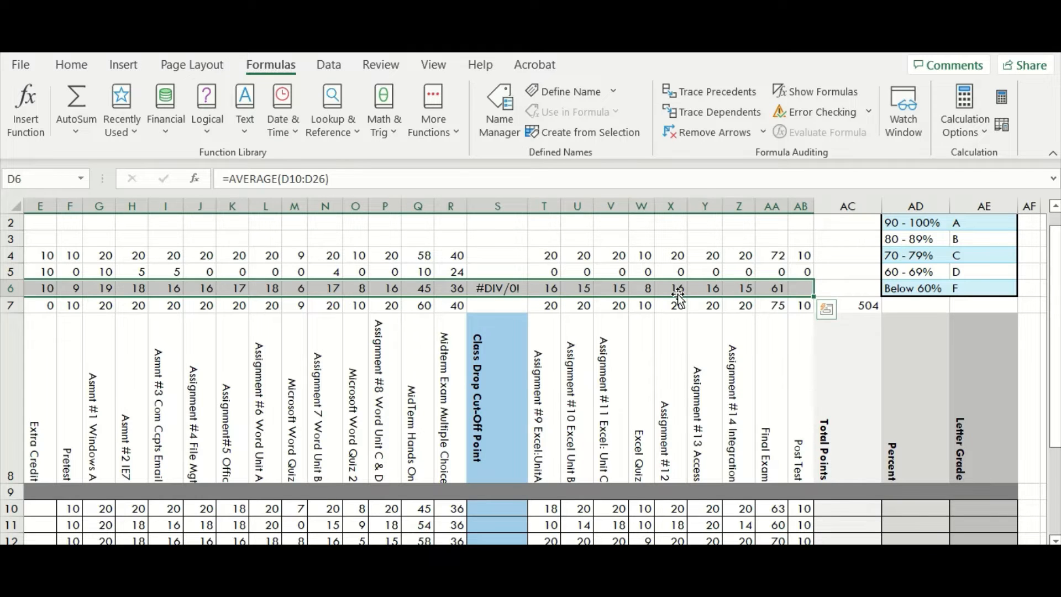
Clear the AVERAGE formula from S6 in the Class Drop Cut-Off Point column.
left_click(525, 288)
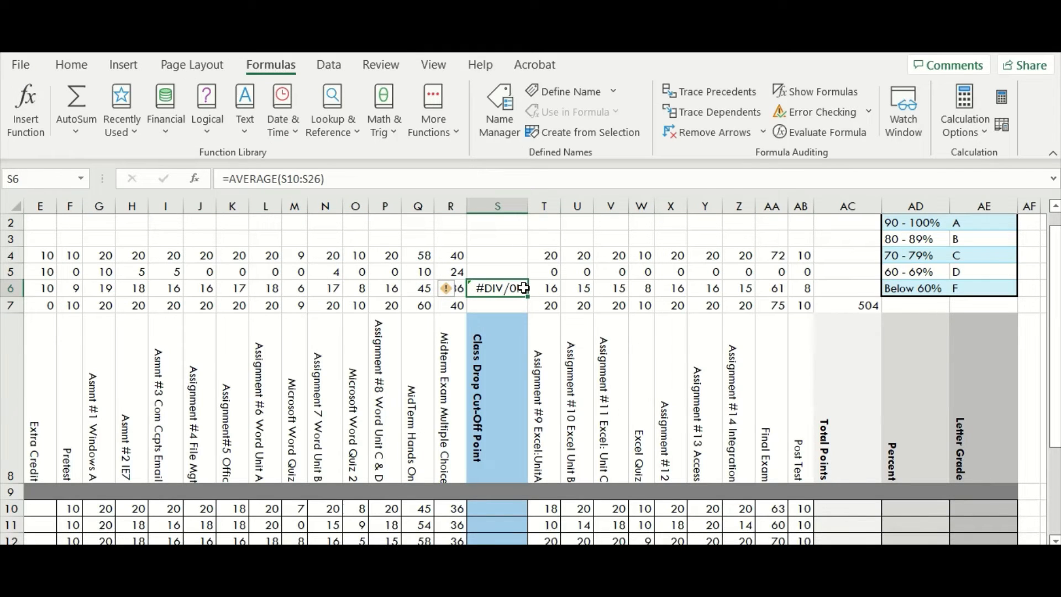
key("BackSpace")
left_click(504, 256)
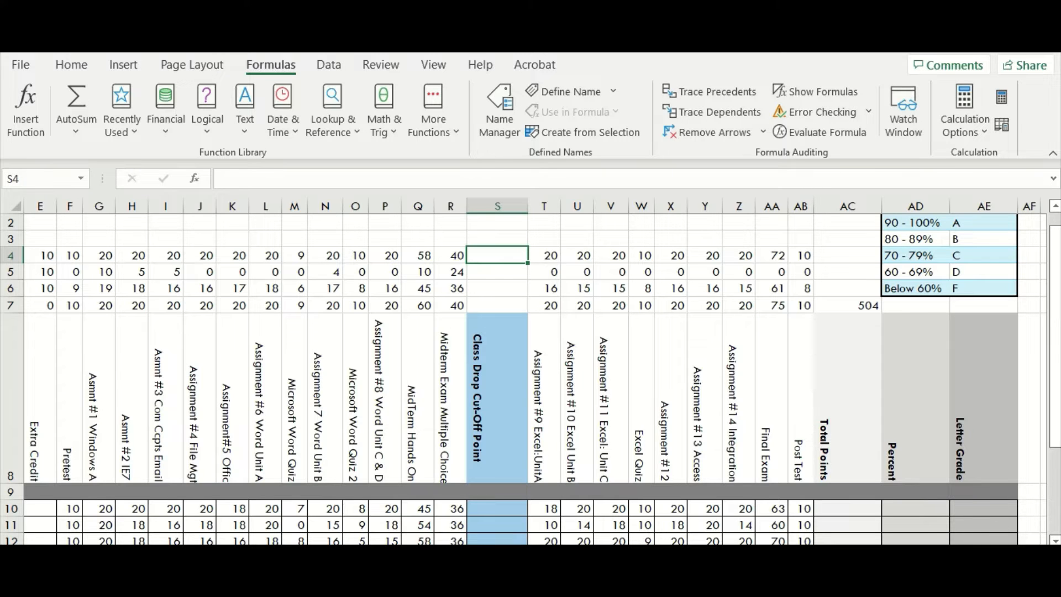
left_click_drag(1055, 420, 1056, 435)
left_click_drag(885, 554, 860, 553)
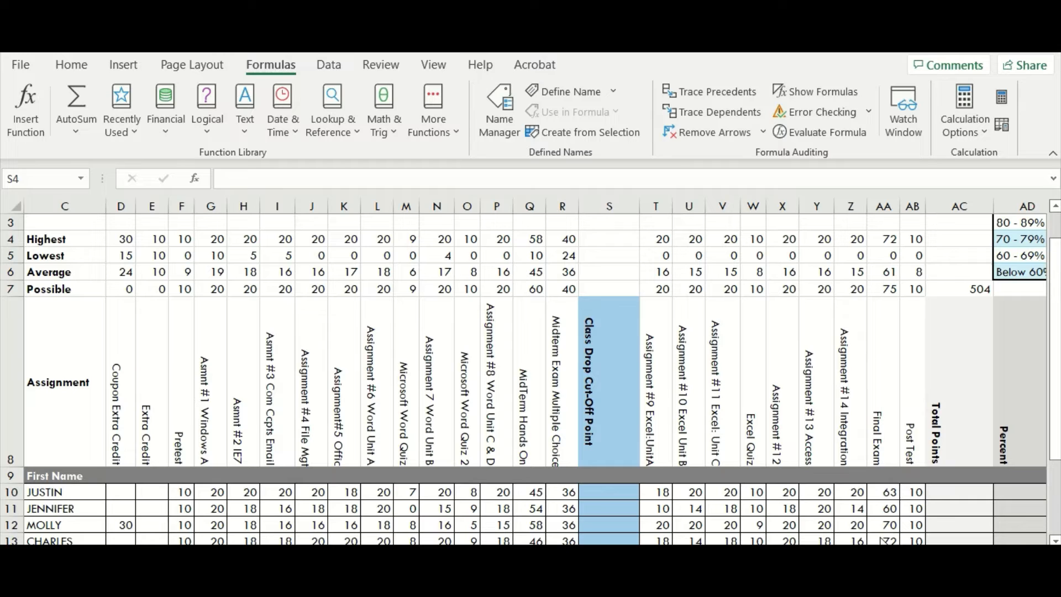
Enter the label "Number of Students that Scored higher than 65 on the Final Exam" in cell C29.
mouse_move(412, 67)
left_click(1060, 289)
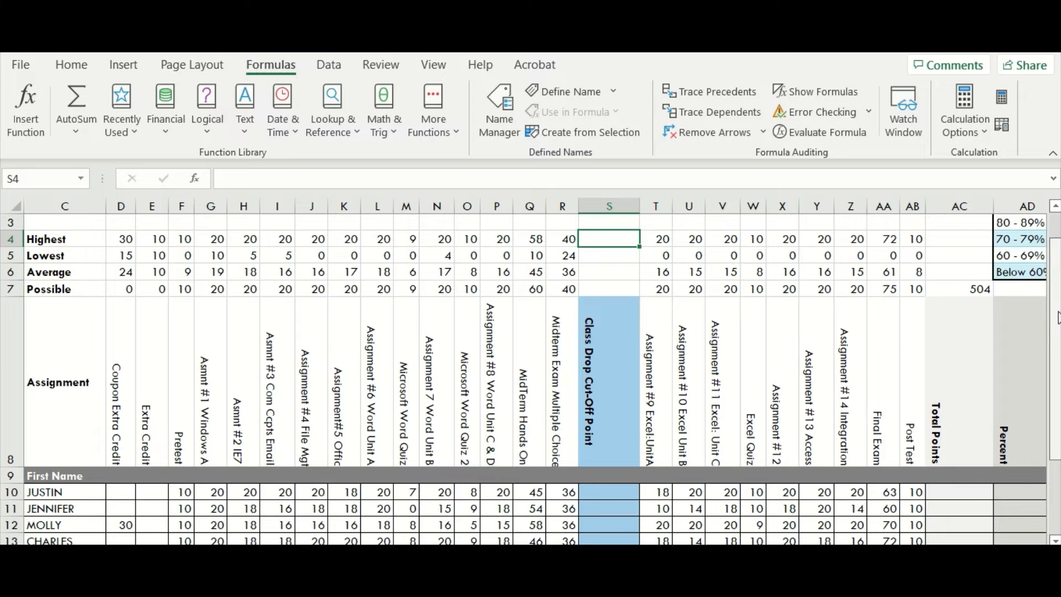
left_click_drag(1059, 318, 1054, 410)
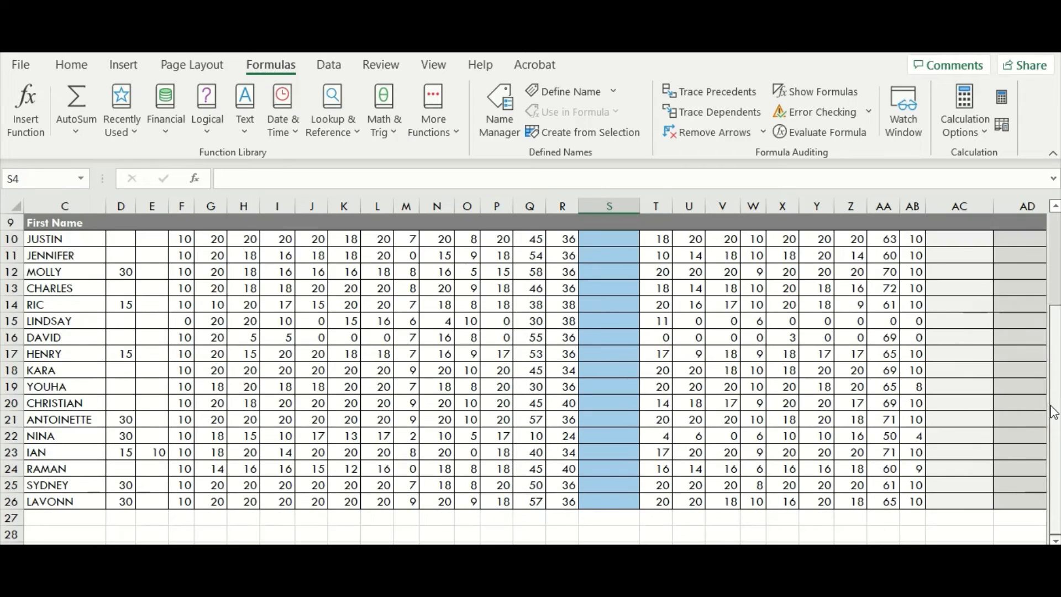
left_click(83, 541)
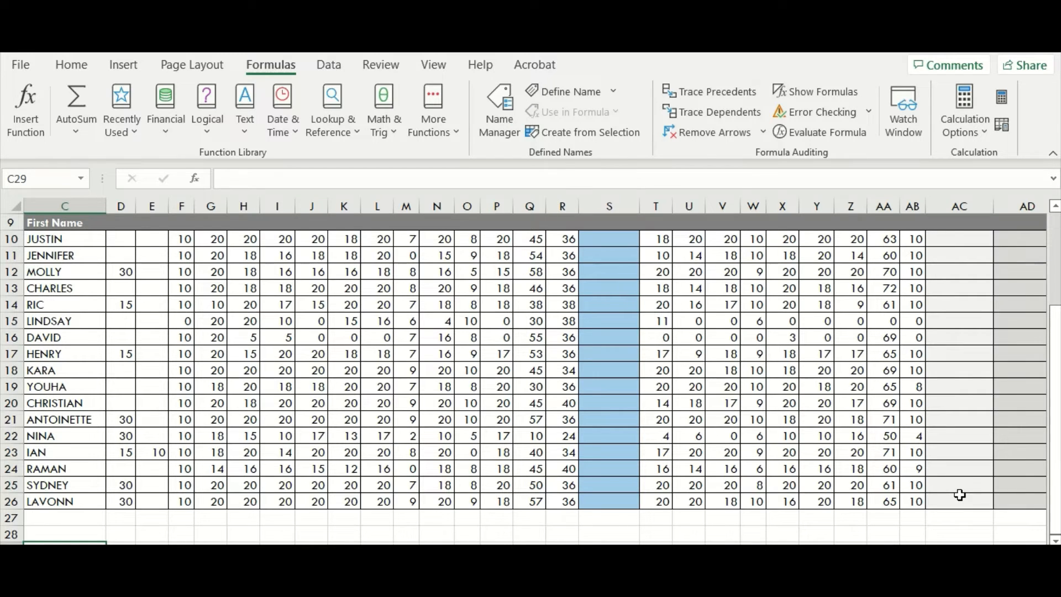
type("N")
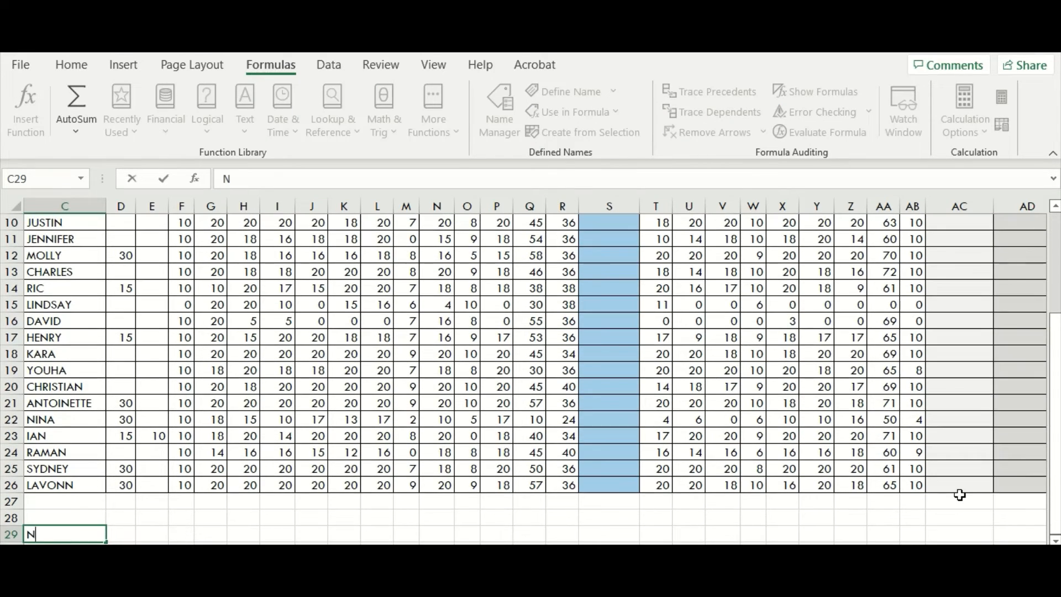
type("umber of ")
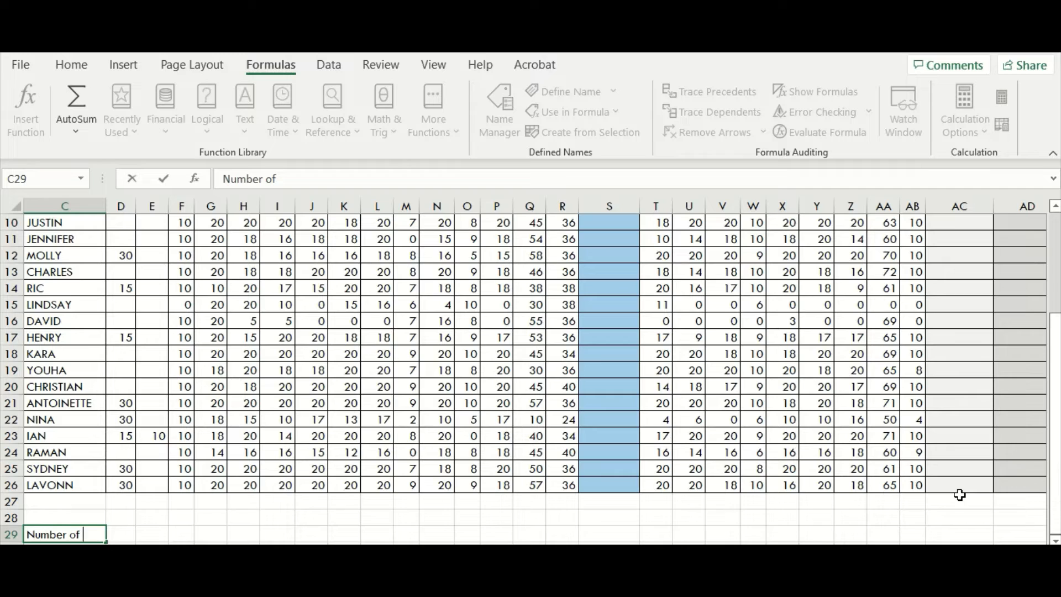
type("Students")
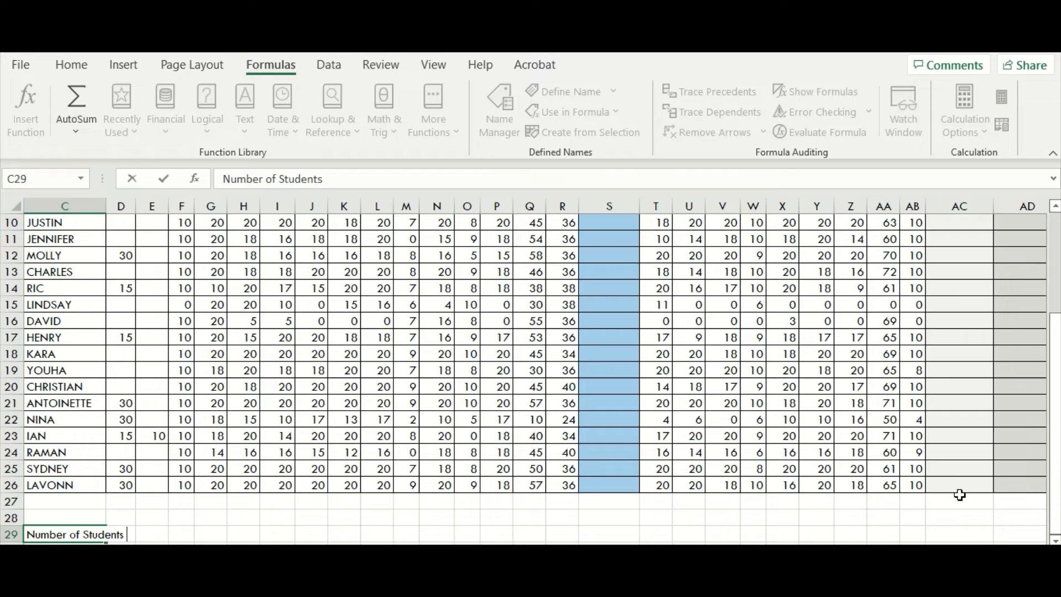
type(" that Scored")
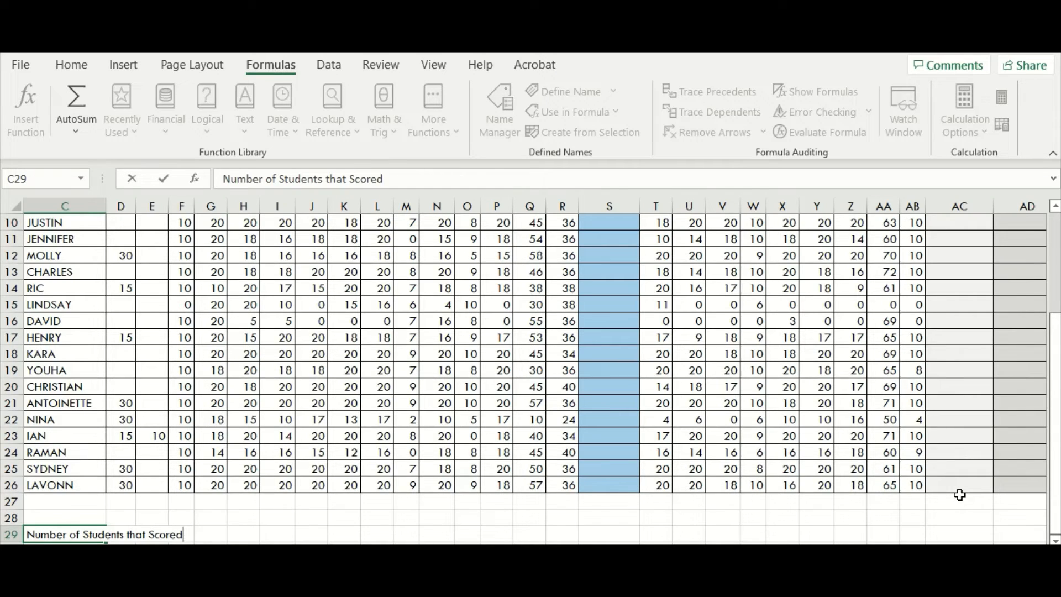
type(" higher th")
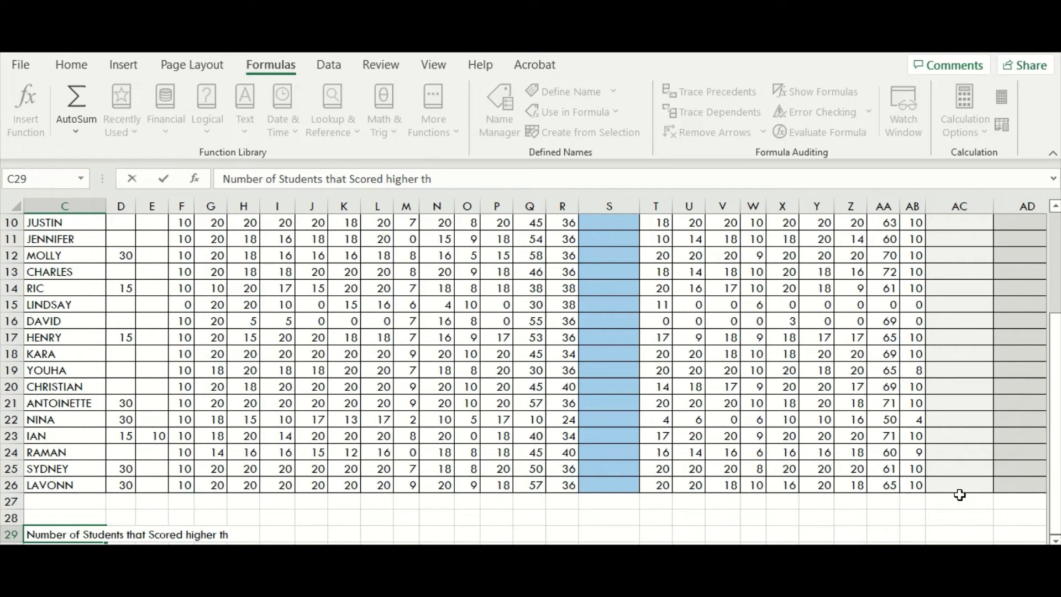
type("an 65 on the fin")
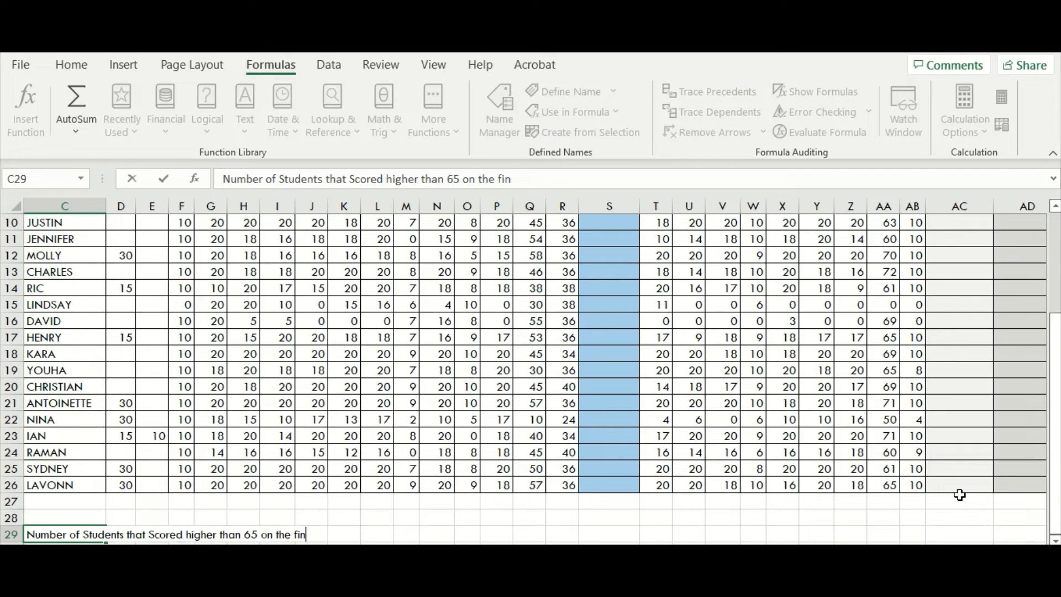
type("al Exam")
key("BackSpace")
type("F")
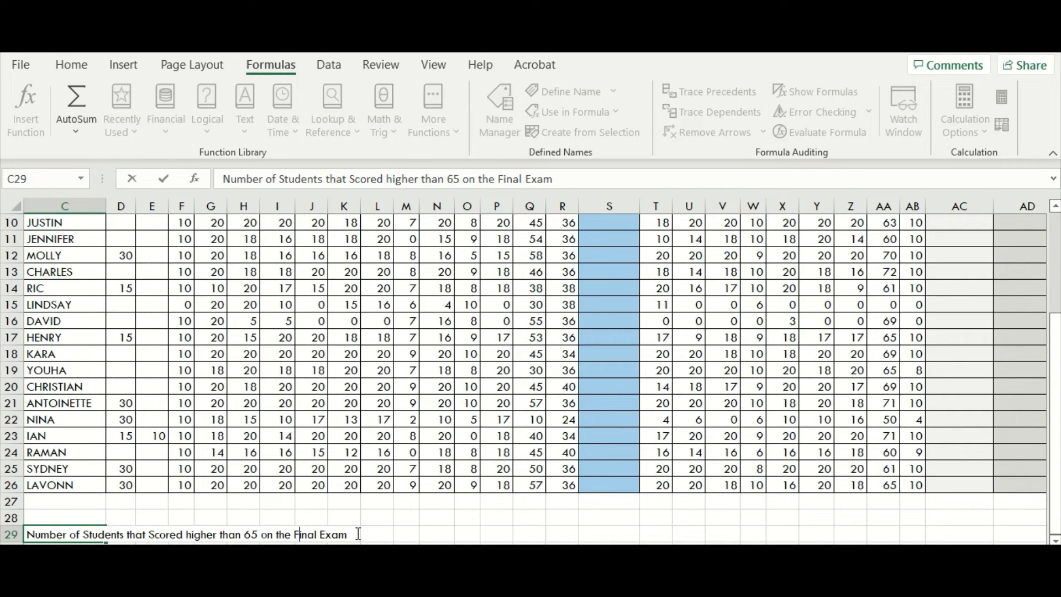
left_click(367, 533)
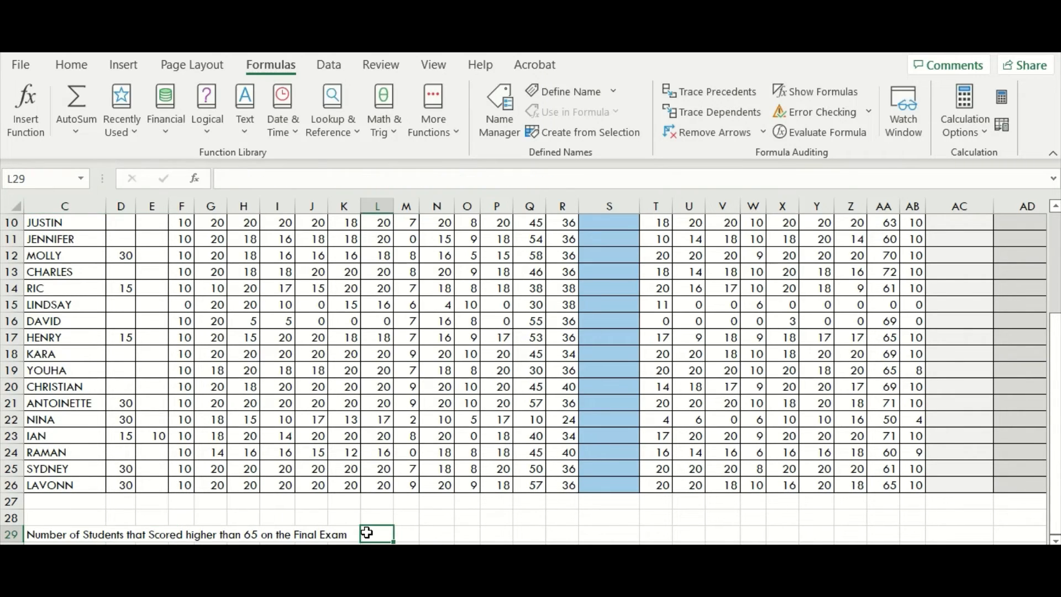
Insert the statistical COUNTIF function in cell C30 with the Final Exam scores AA10:AA26 as its range.
left_click(43, 543)
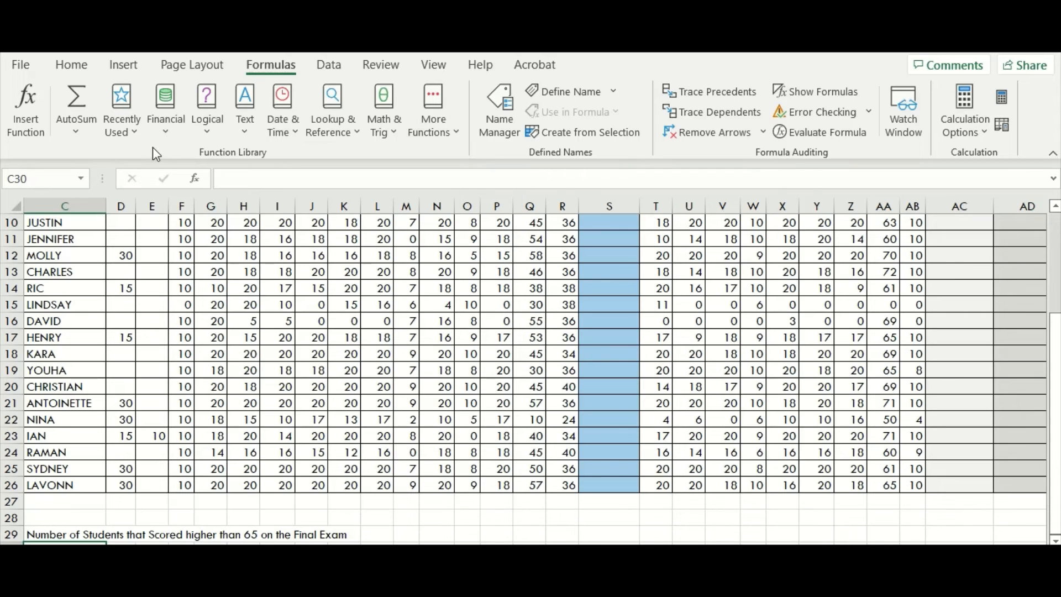
left_click(425, 134)
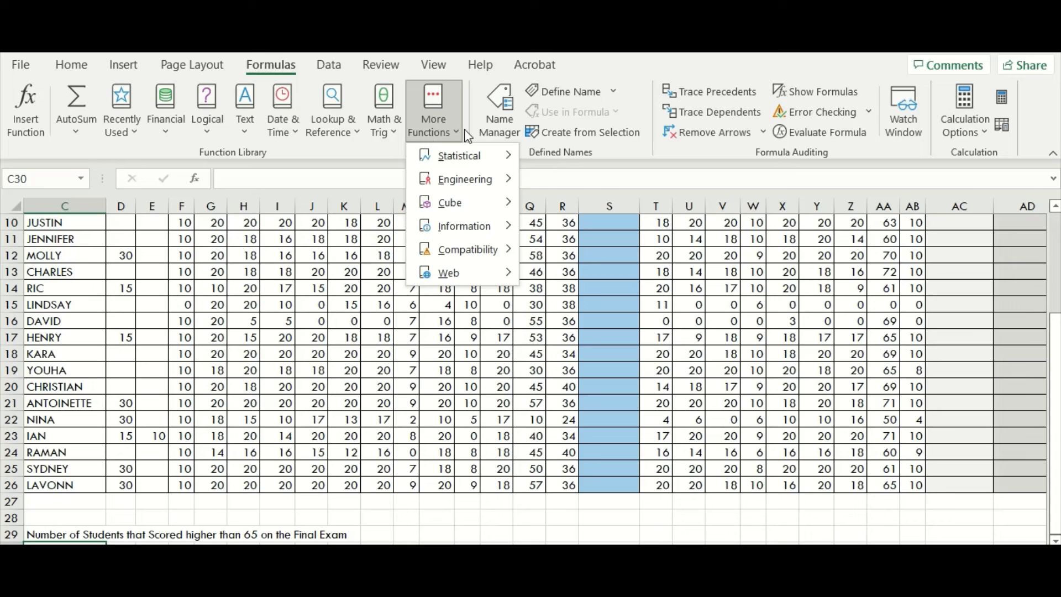
mouse_move(498, 156)
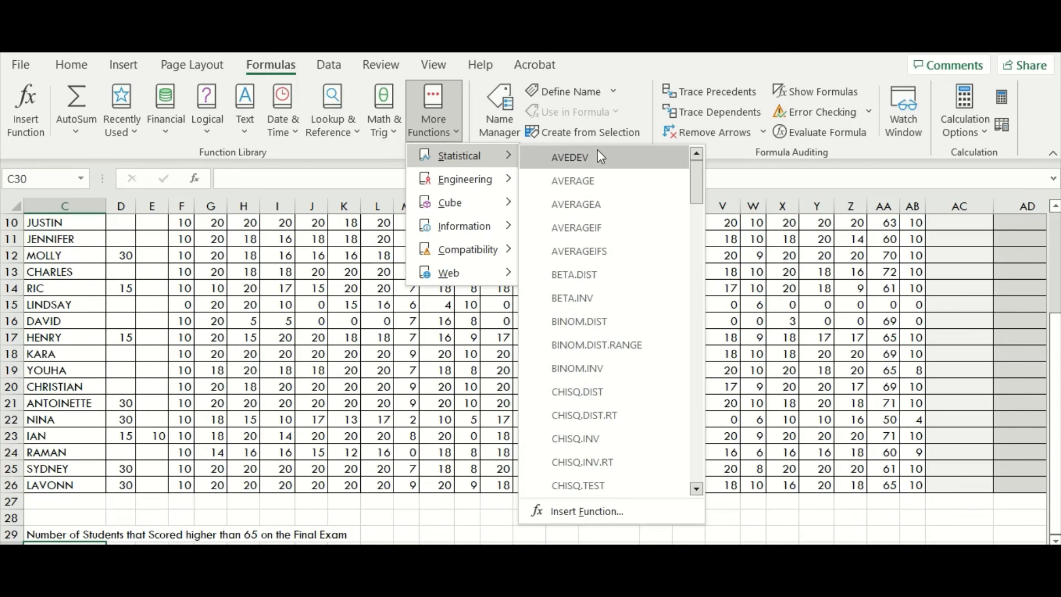
left_click_drag(692, 171, 693, 213)
left_click(624, 380)
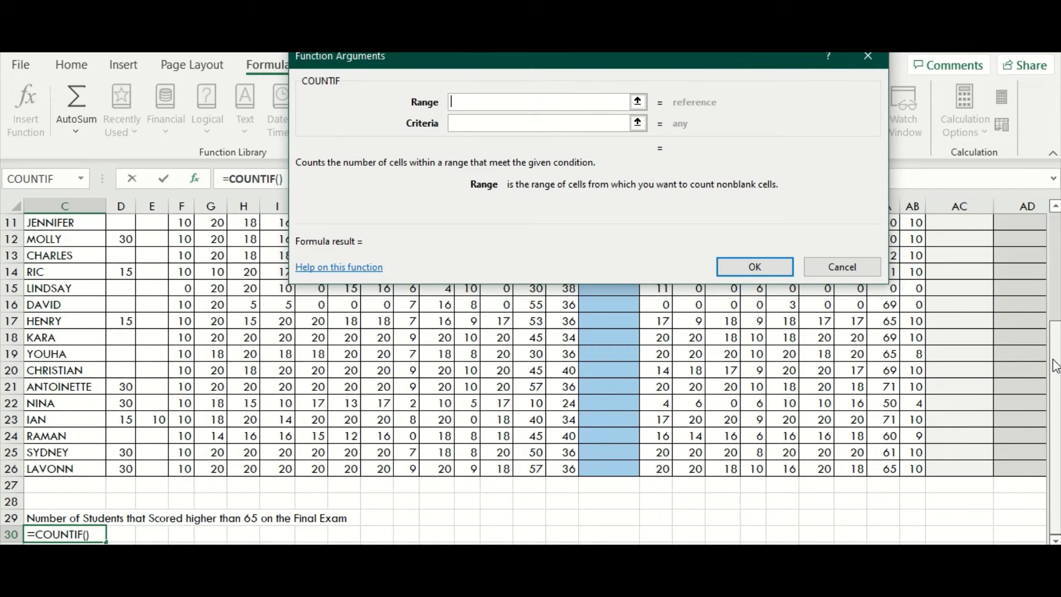
left_click_drag(1055, 367, 1055, 330)
left_click_drag(1056, 315, 1055, 329)
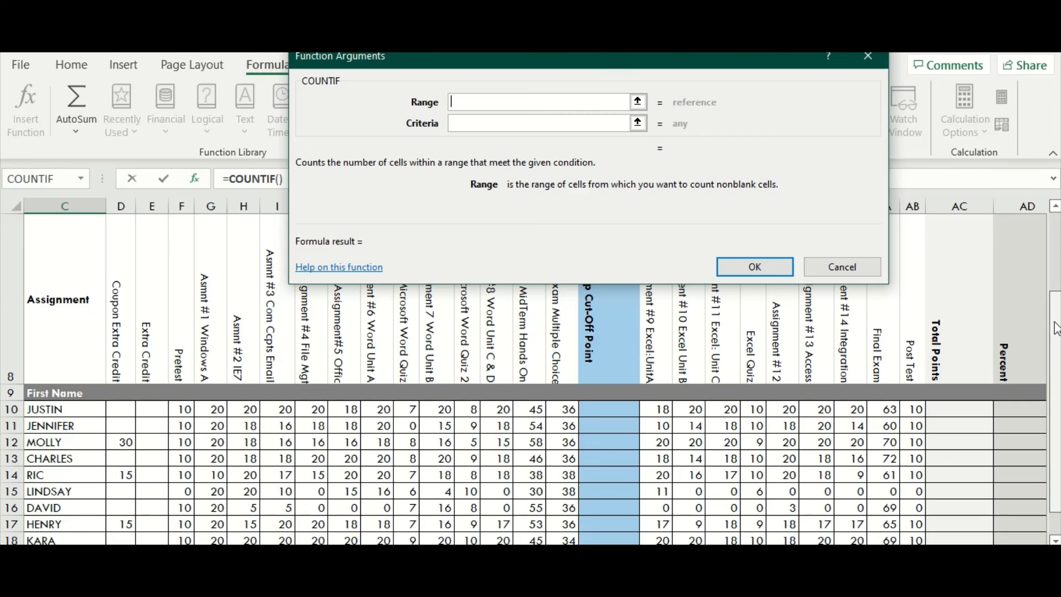
left_click(890, 409)
left_click_drag(890, 409, 888, 501)
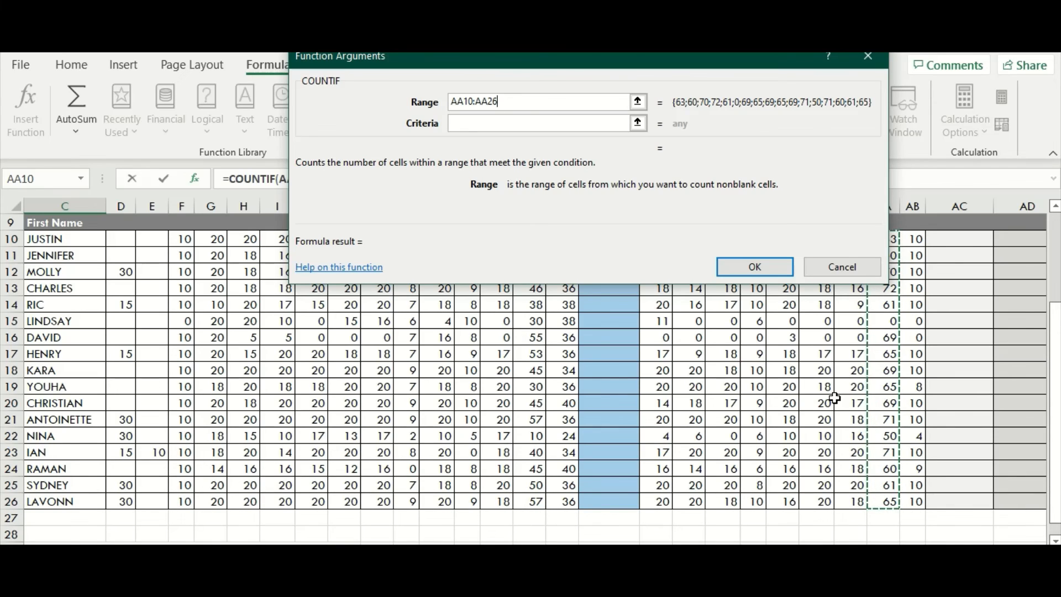
Set the COUNTIF criteria to >64 and complete the formula.
left_click(520, 124)
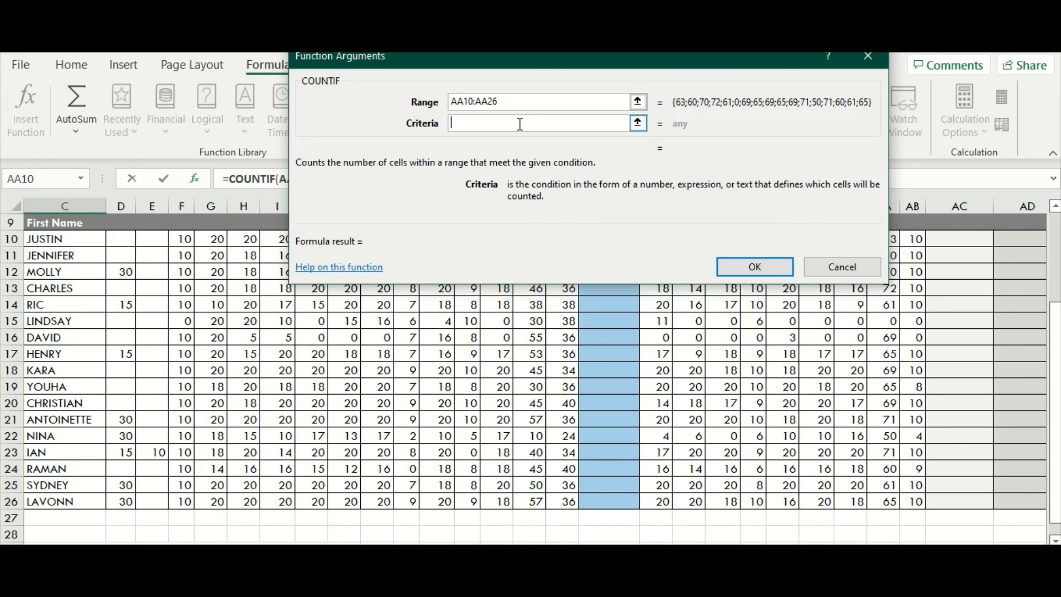
type(">64")
left_click(755, 268)
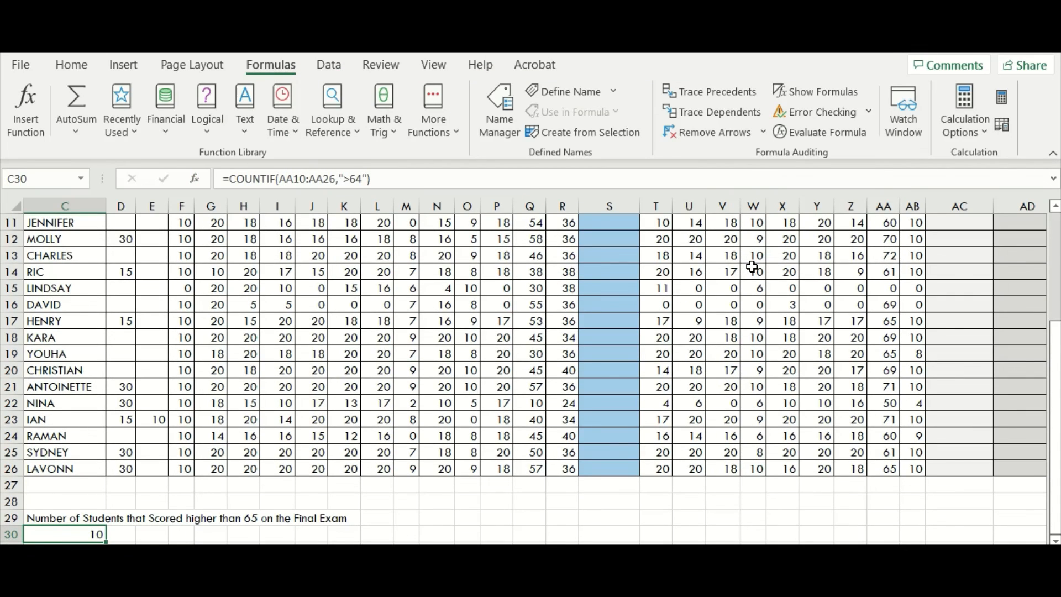